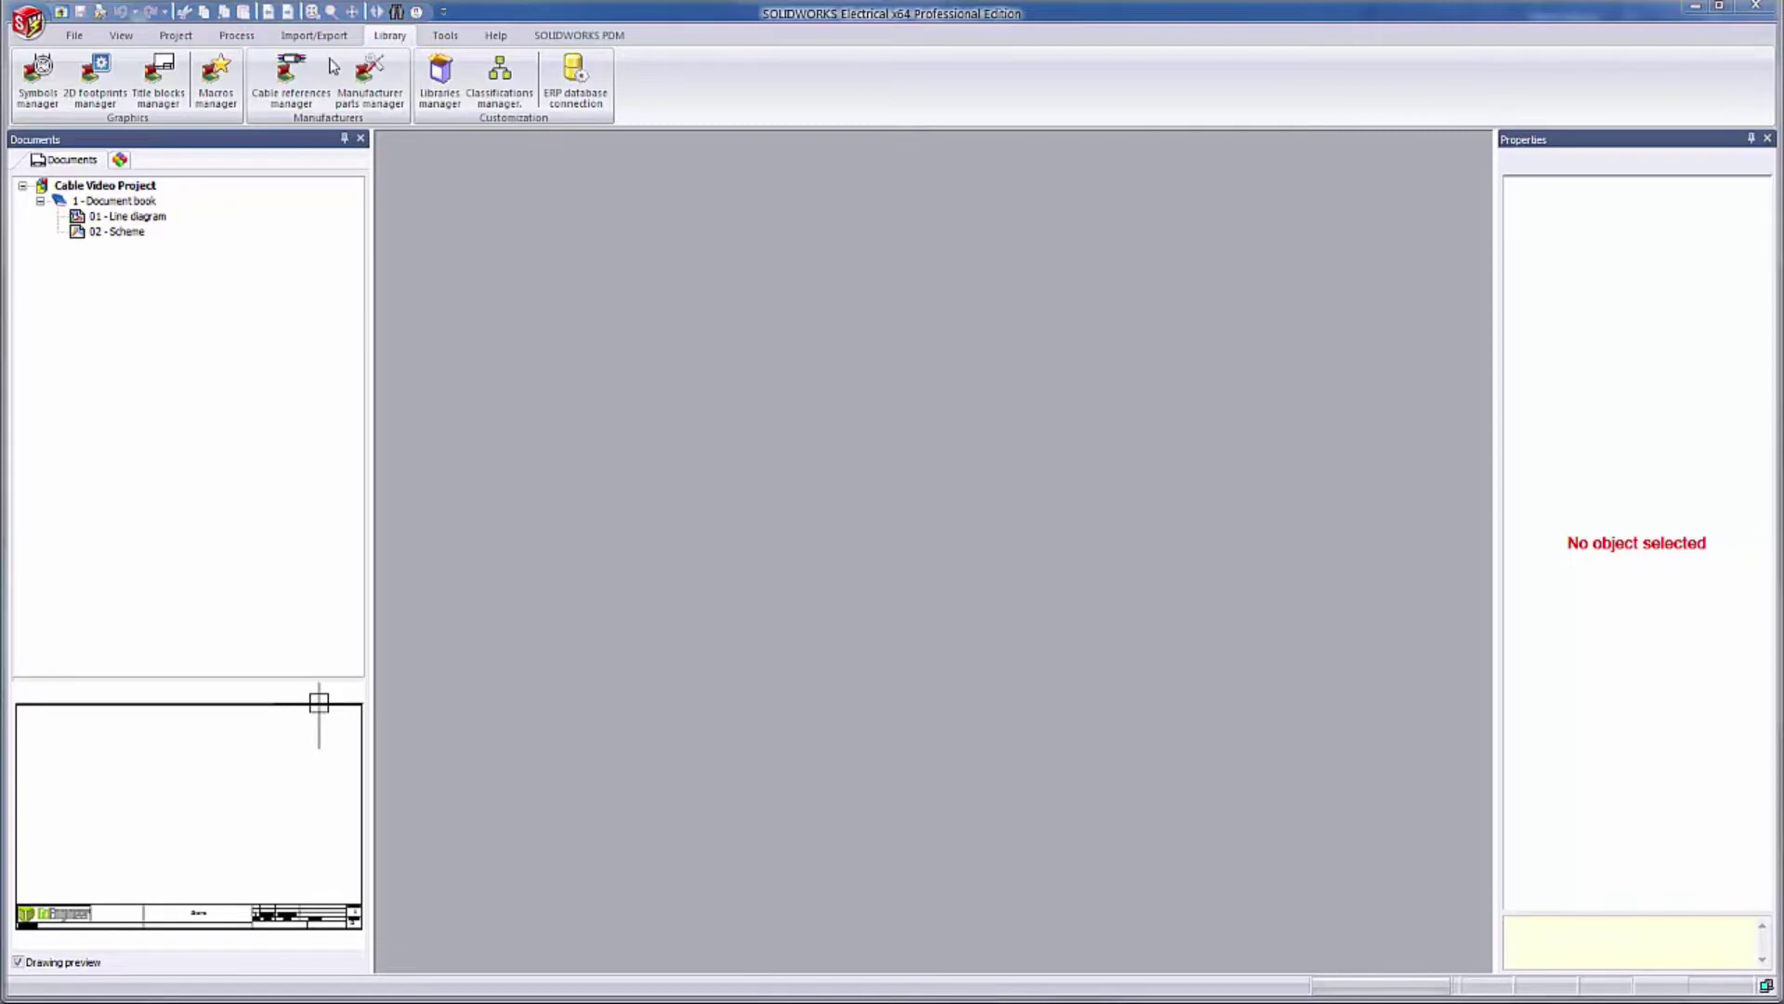
# Open the Cable references manager listing the 89 existing cable references
pyautogui.click(298, 84)
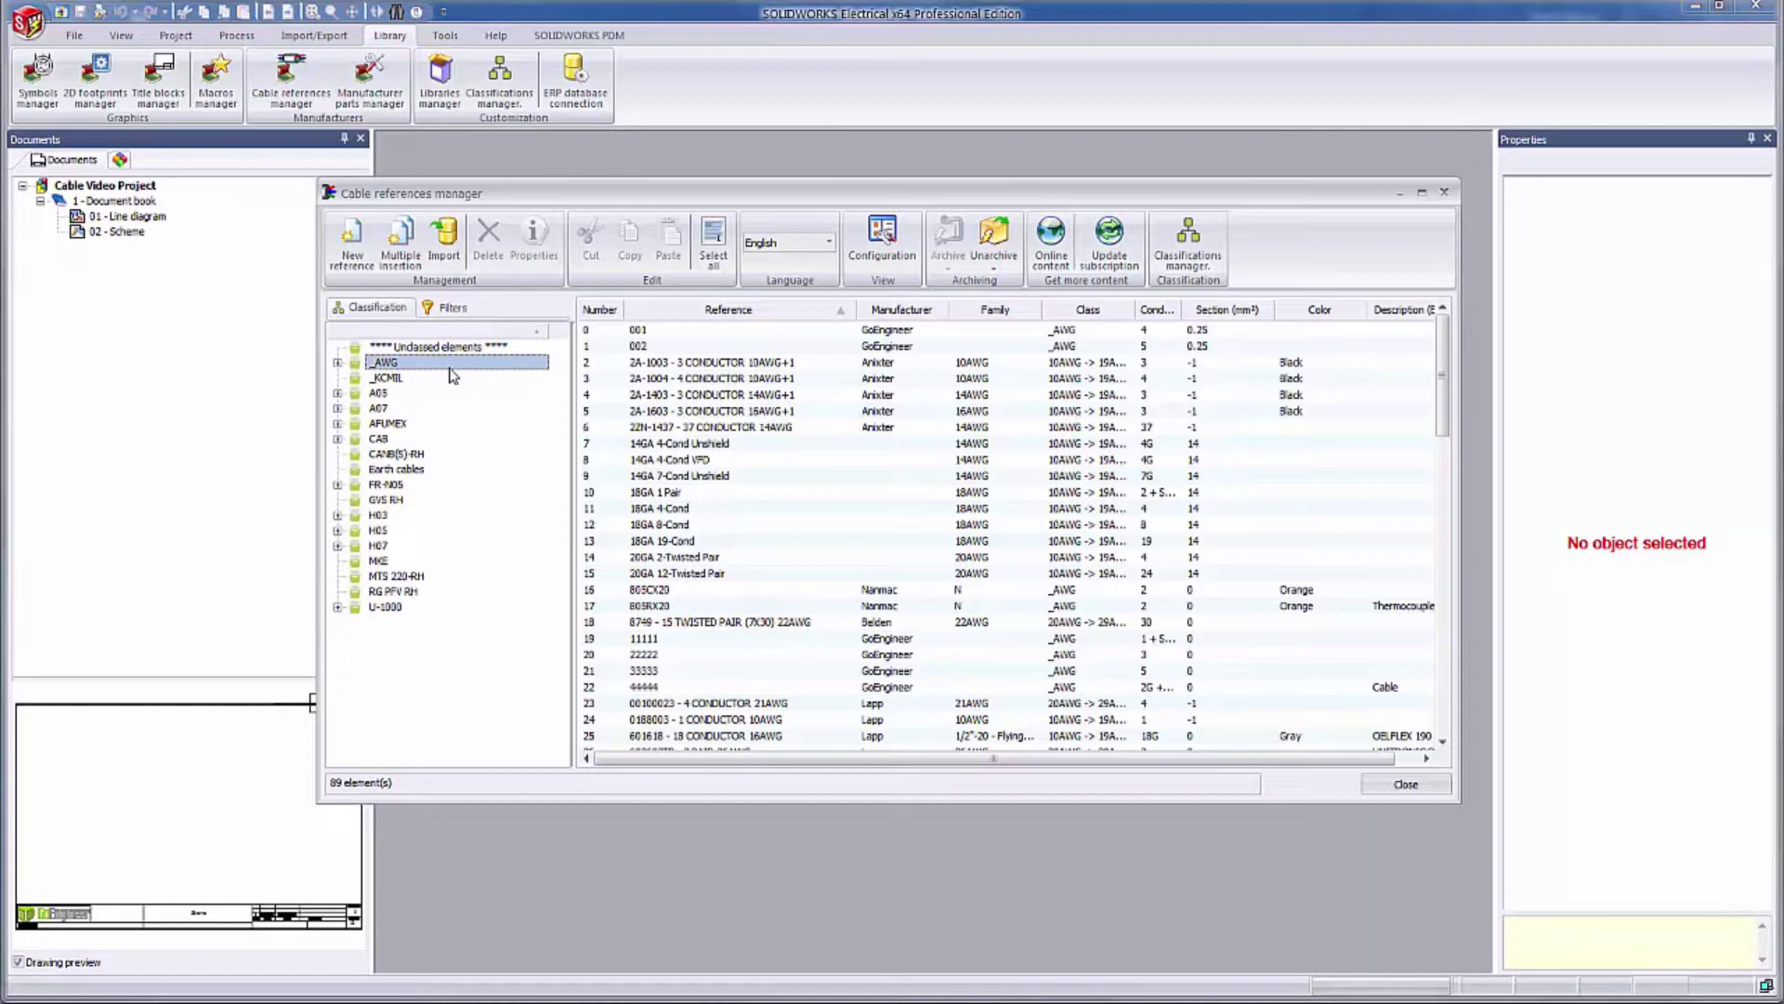
# Create a new cable reference numbered 423-11 with manufacturer GoEngineer
pyautogui.click(355, 251)
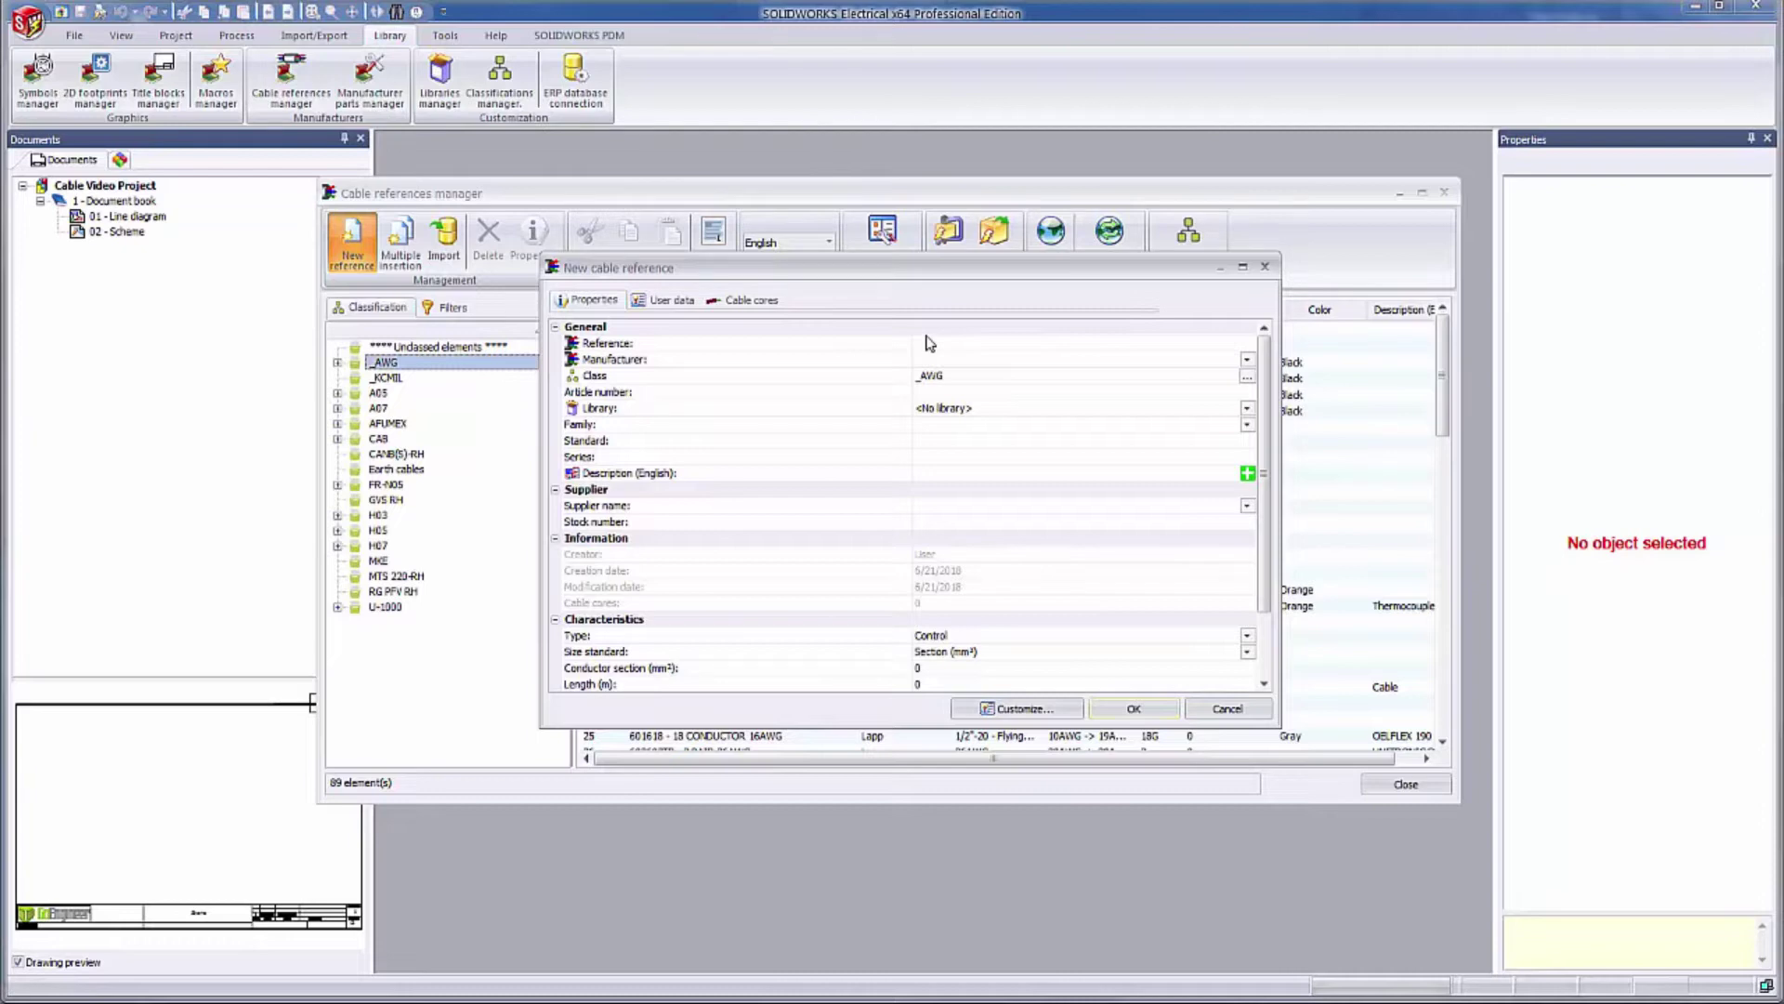
pyautogui.click(934, 344)
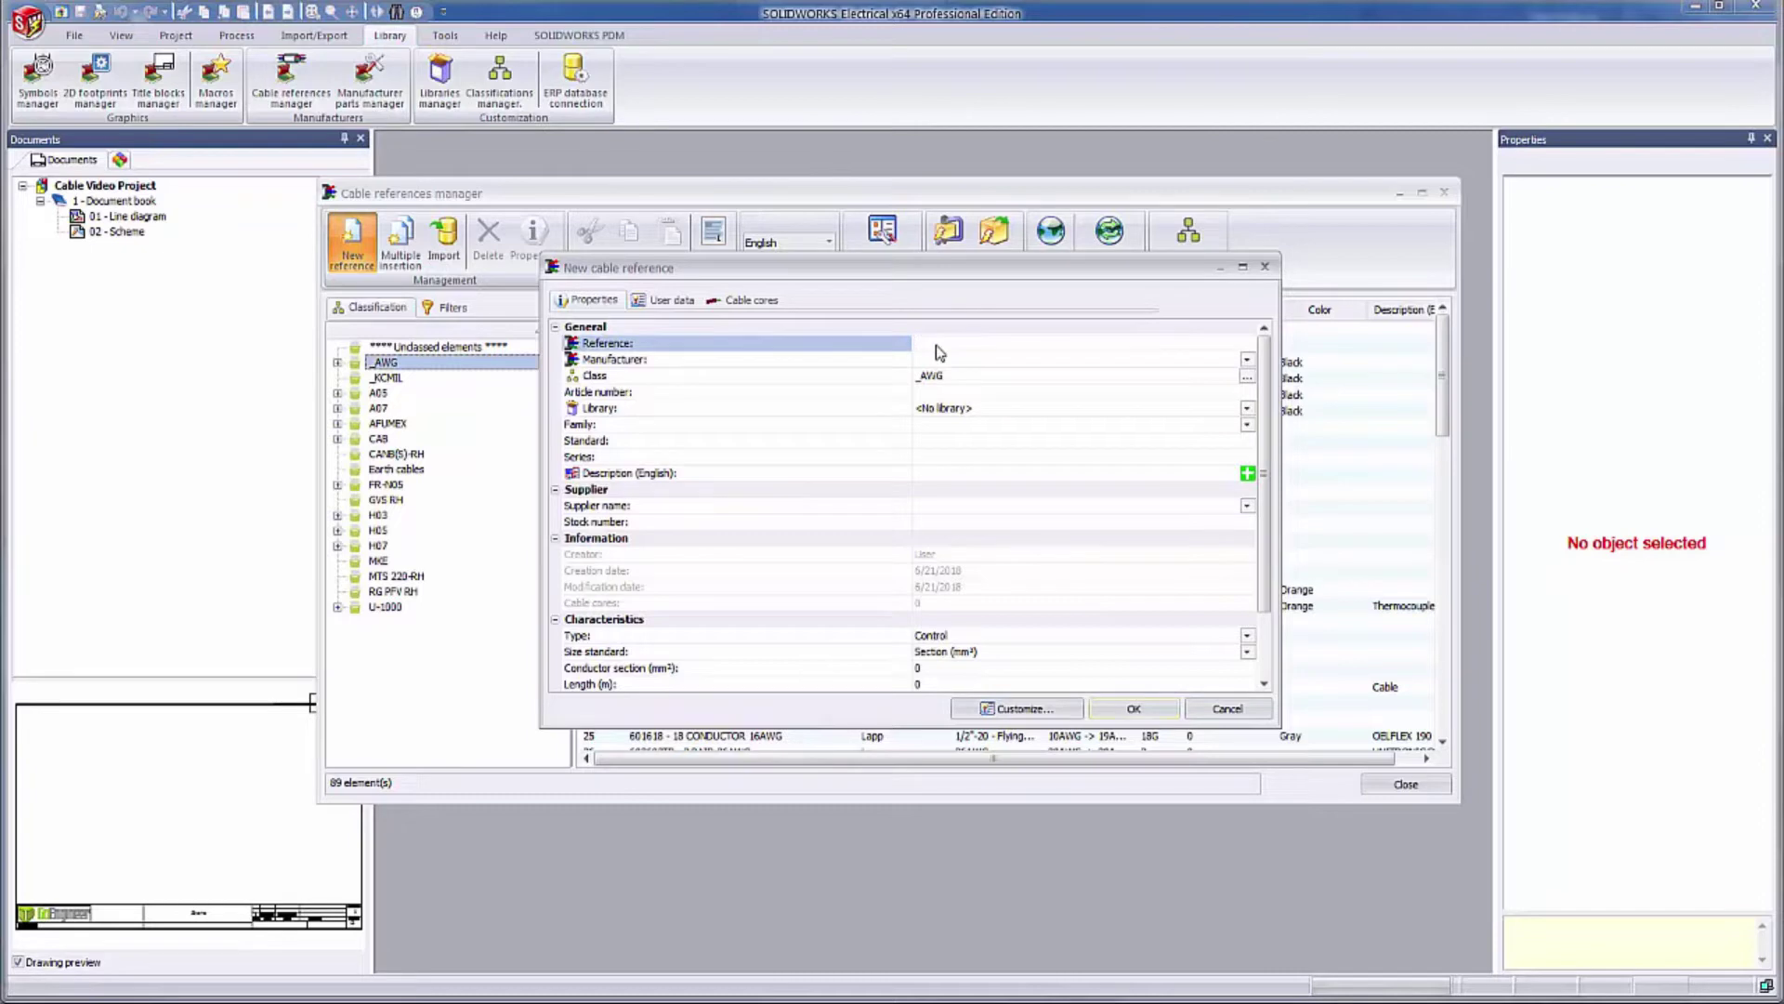
pyautogui.write('423-11')
pyautogui.click(976, 362)
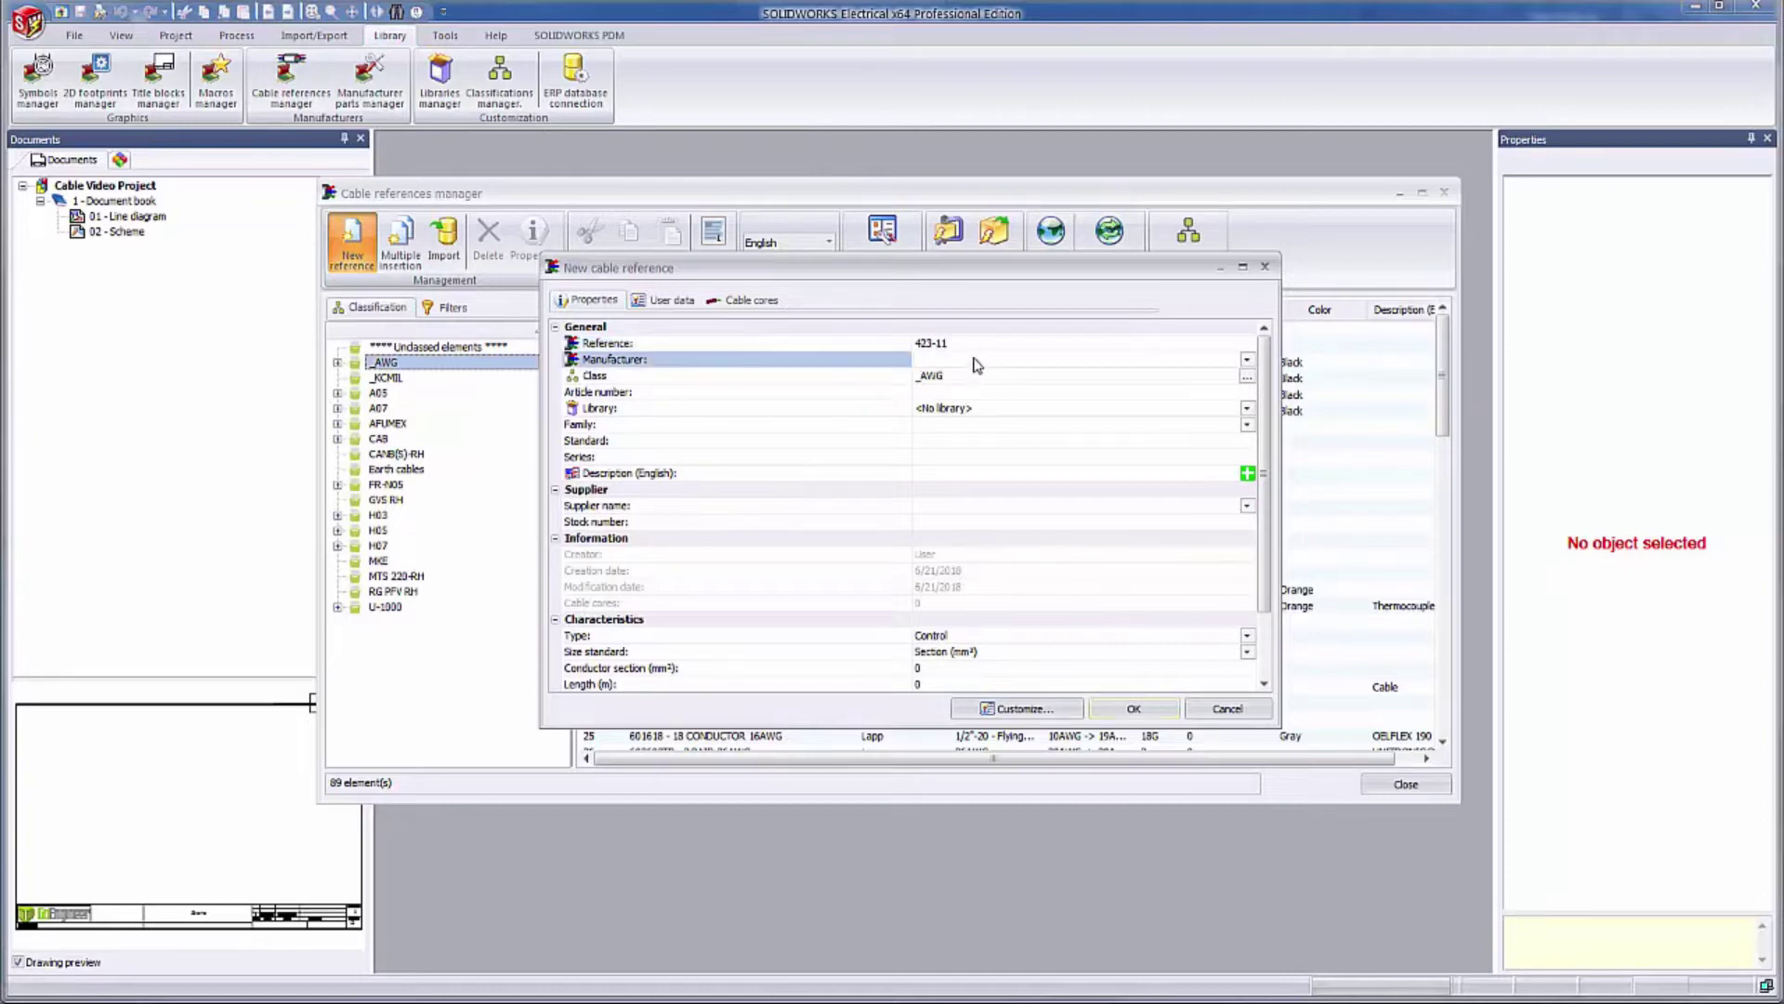
pyautogui.click(1247, 363)
pyautogui.scroll(-5, 1044, 474)
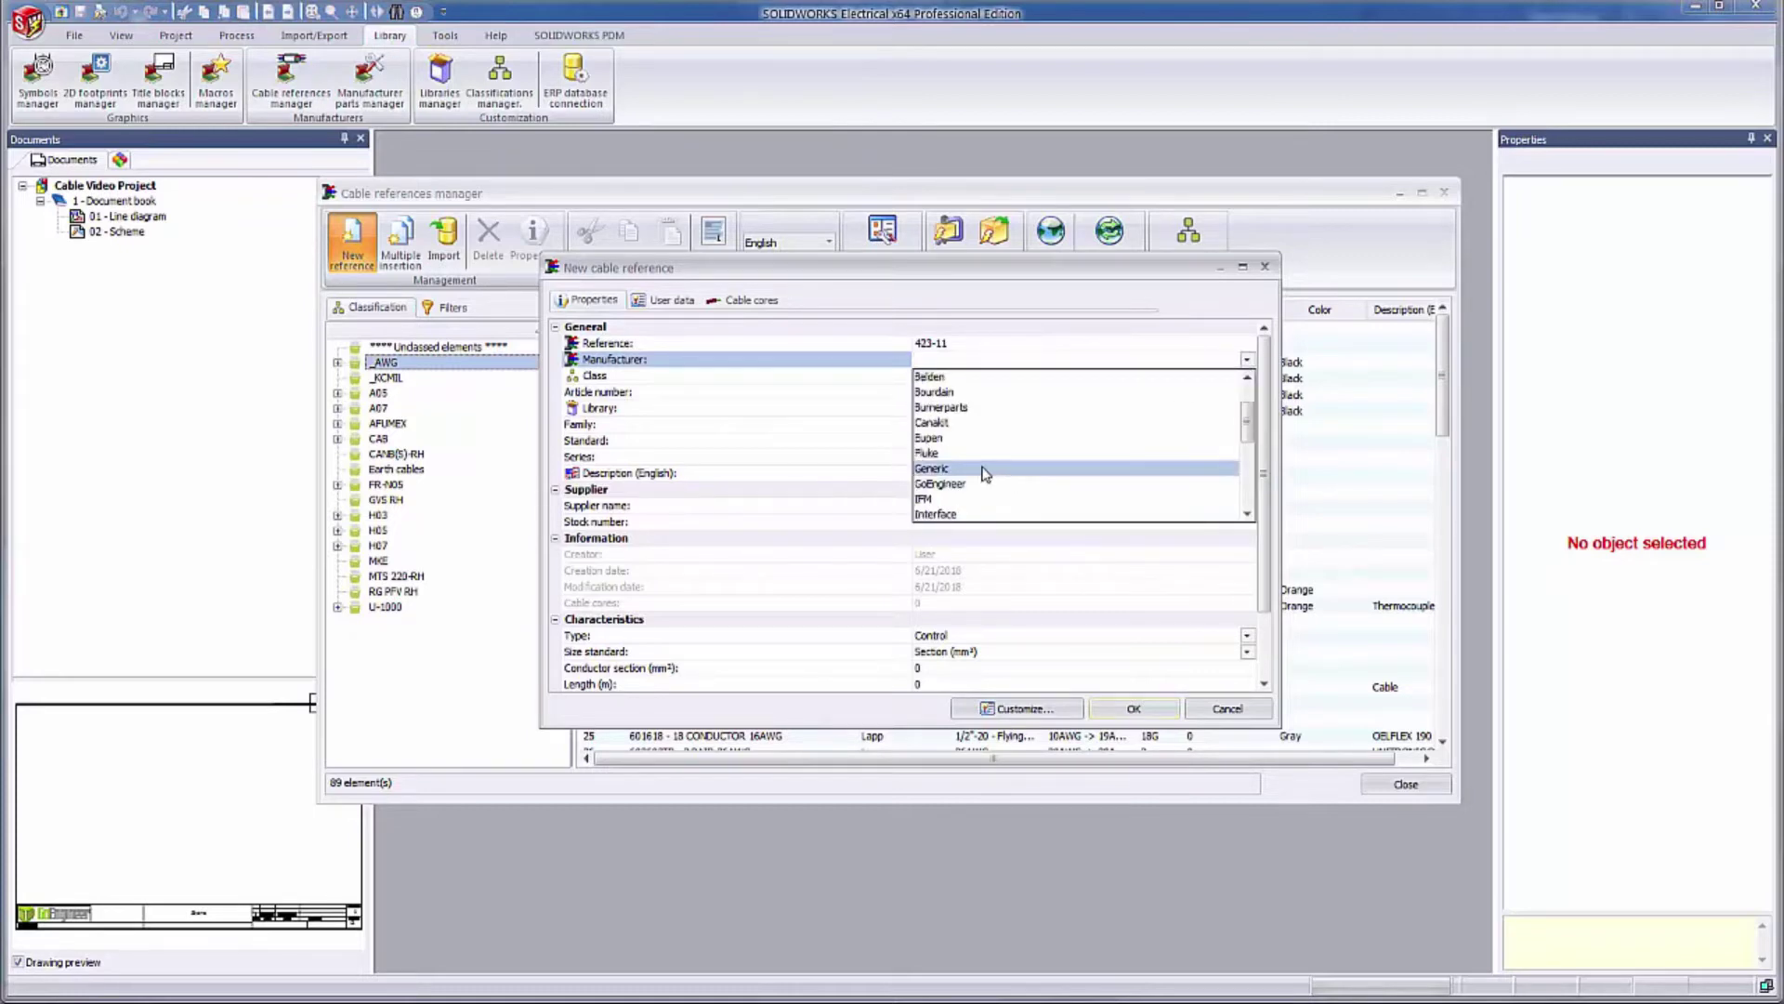
pyautogui.click(948, 444)
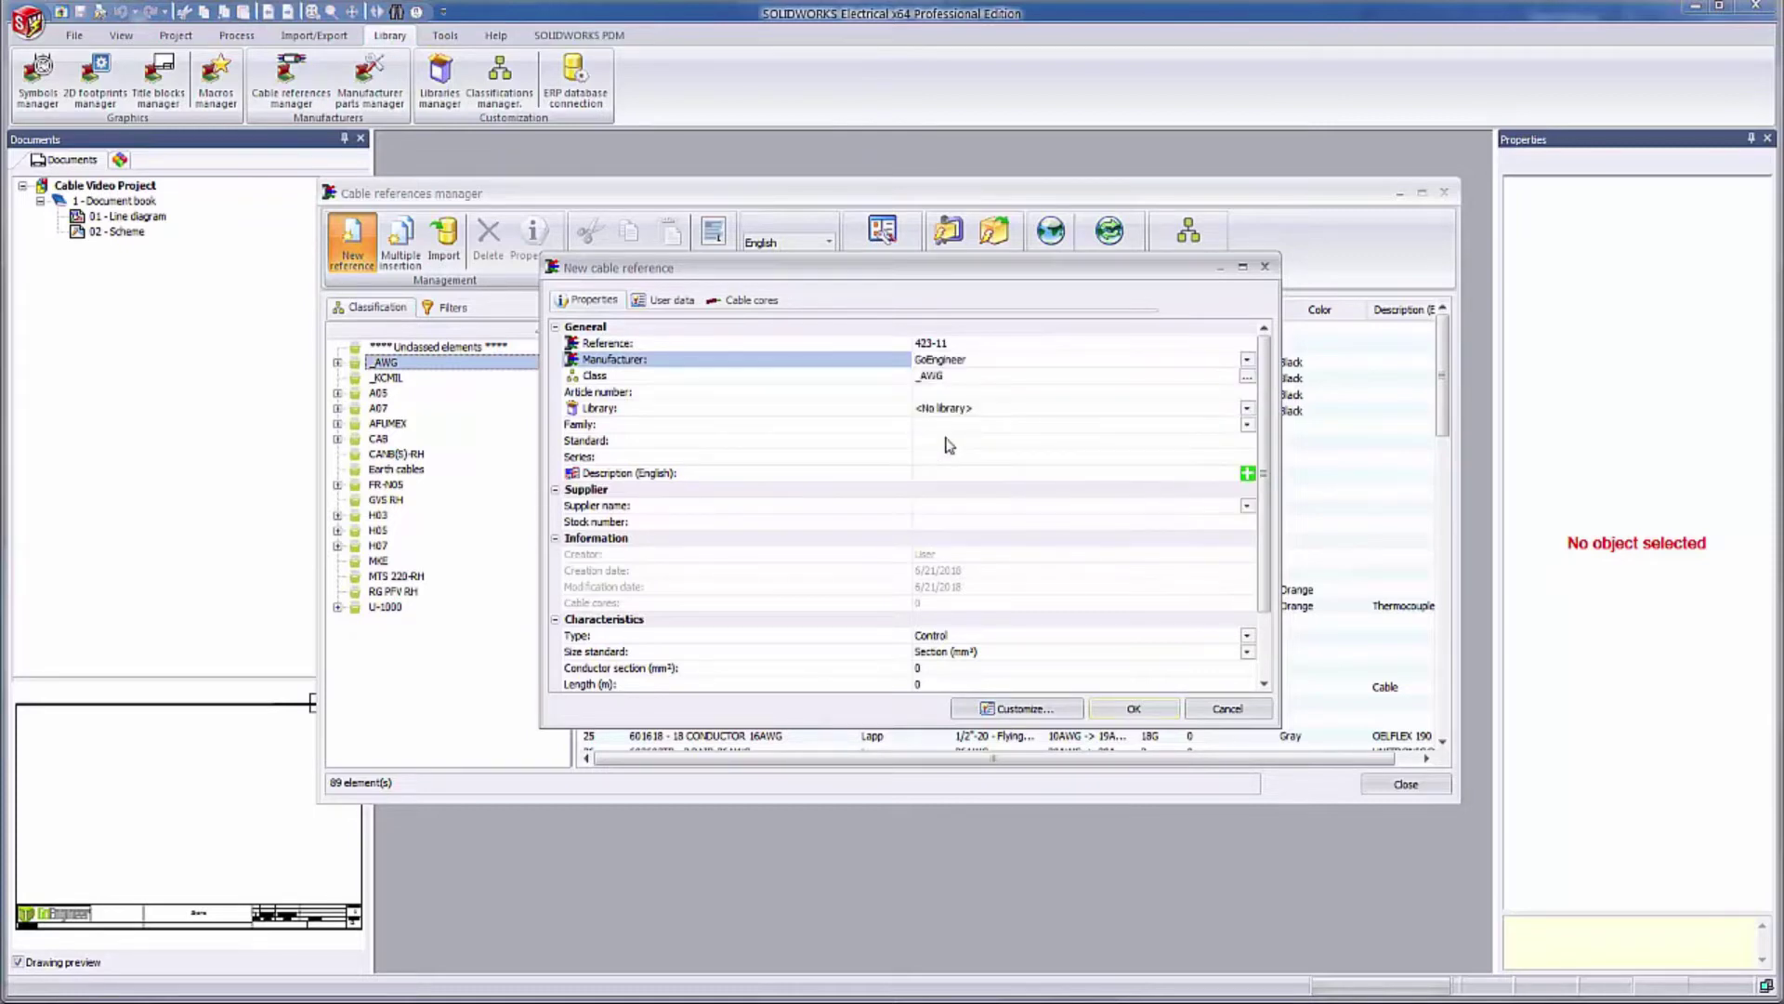
pyautogui.click(934, 380)
# Set the cable's Class to _AWG\20AWG -> 29AWG
pyautogui.click(1247, 380)
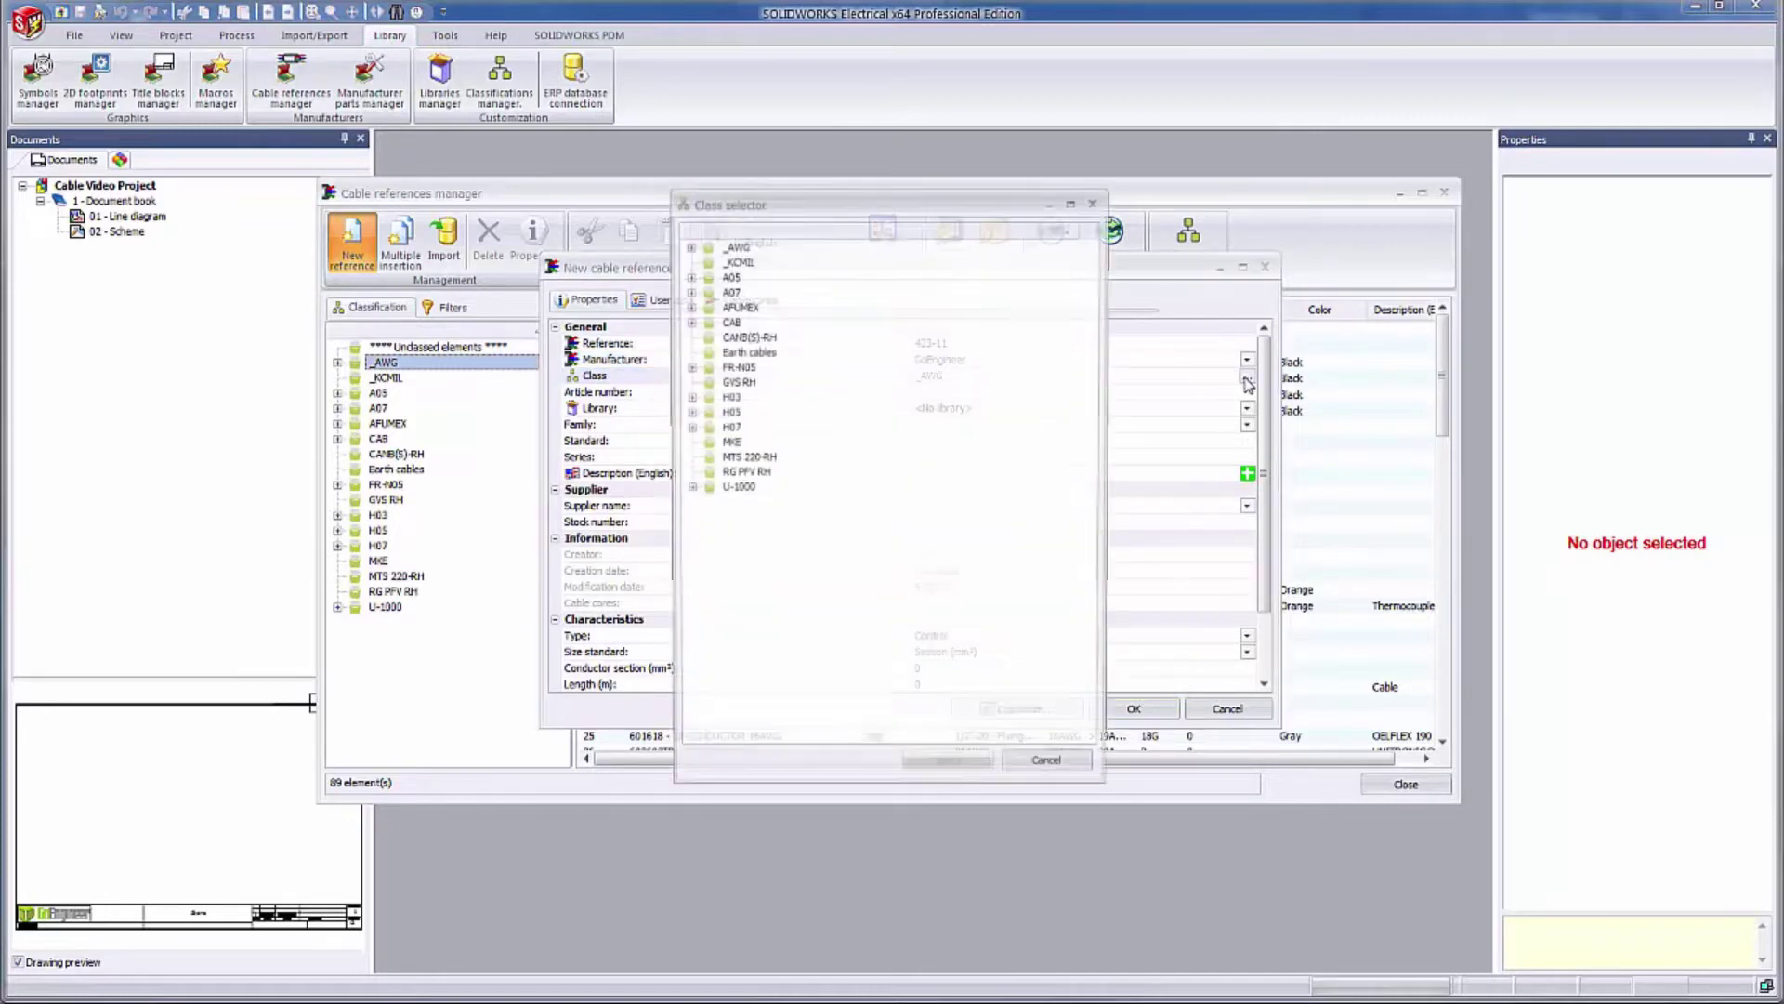
pyautogui.click(688, 244)
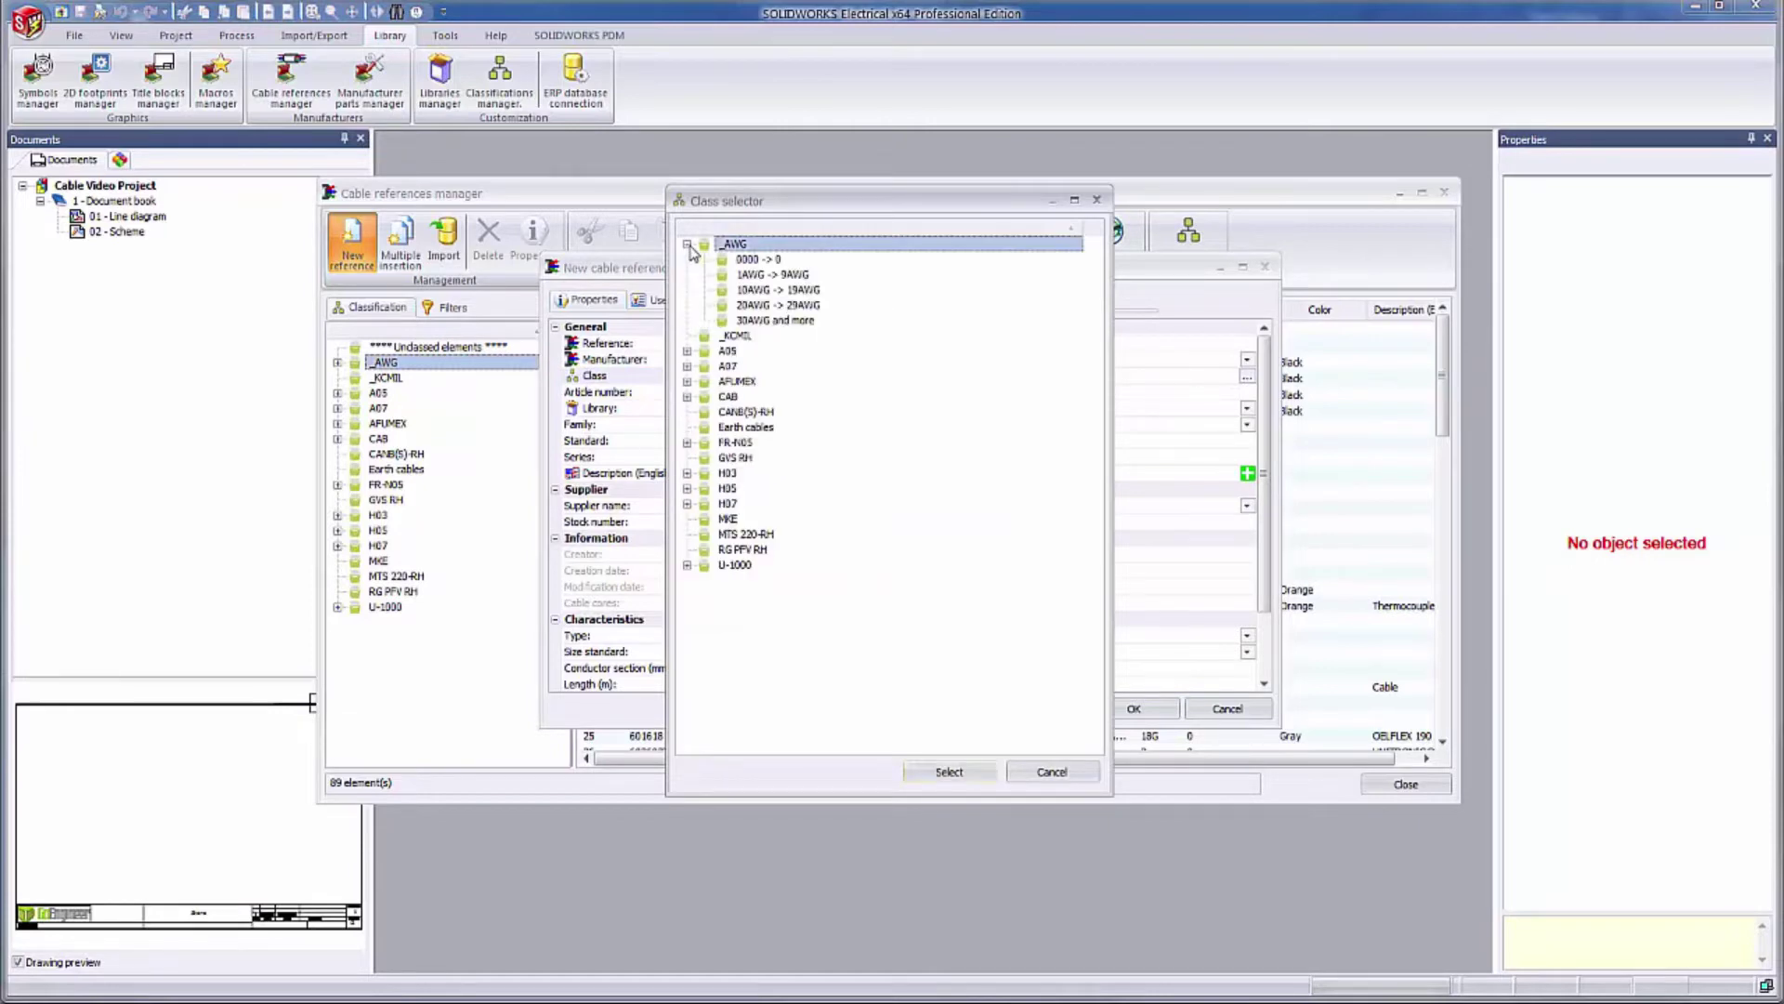
pyautogui.click(789, 307)
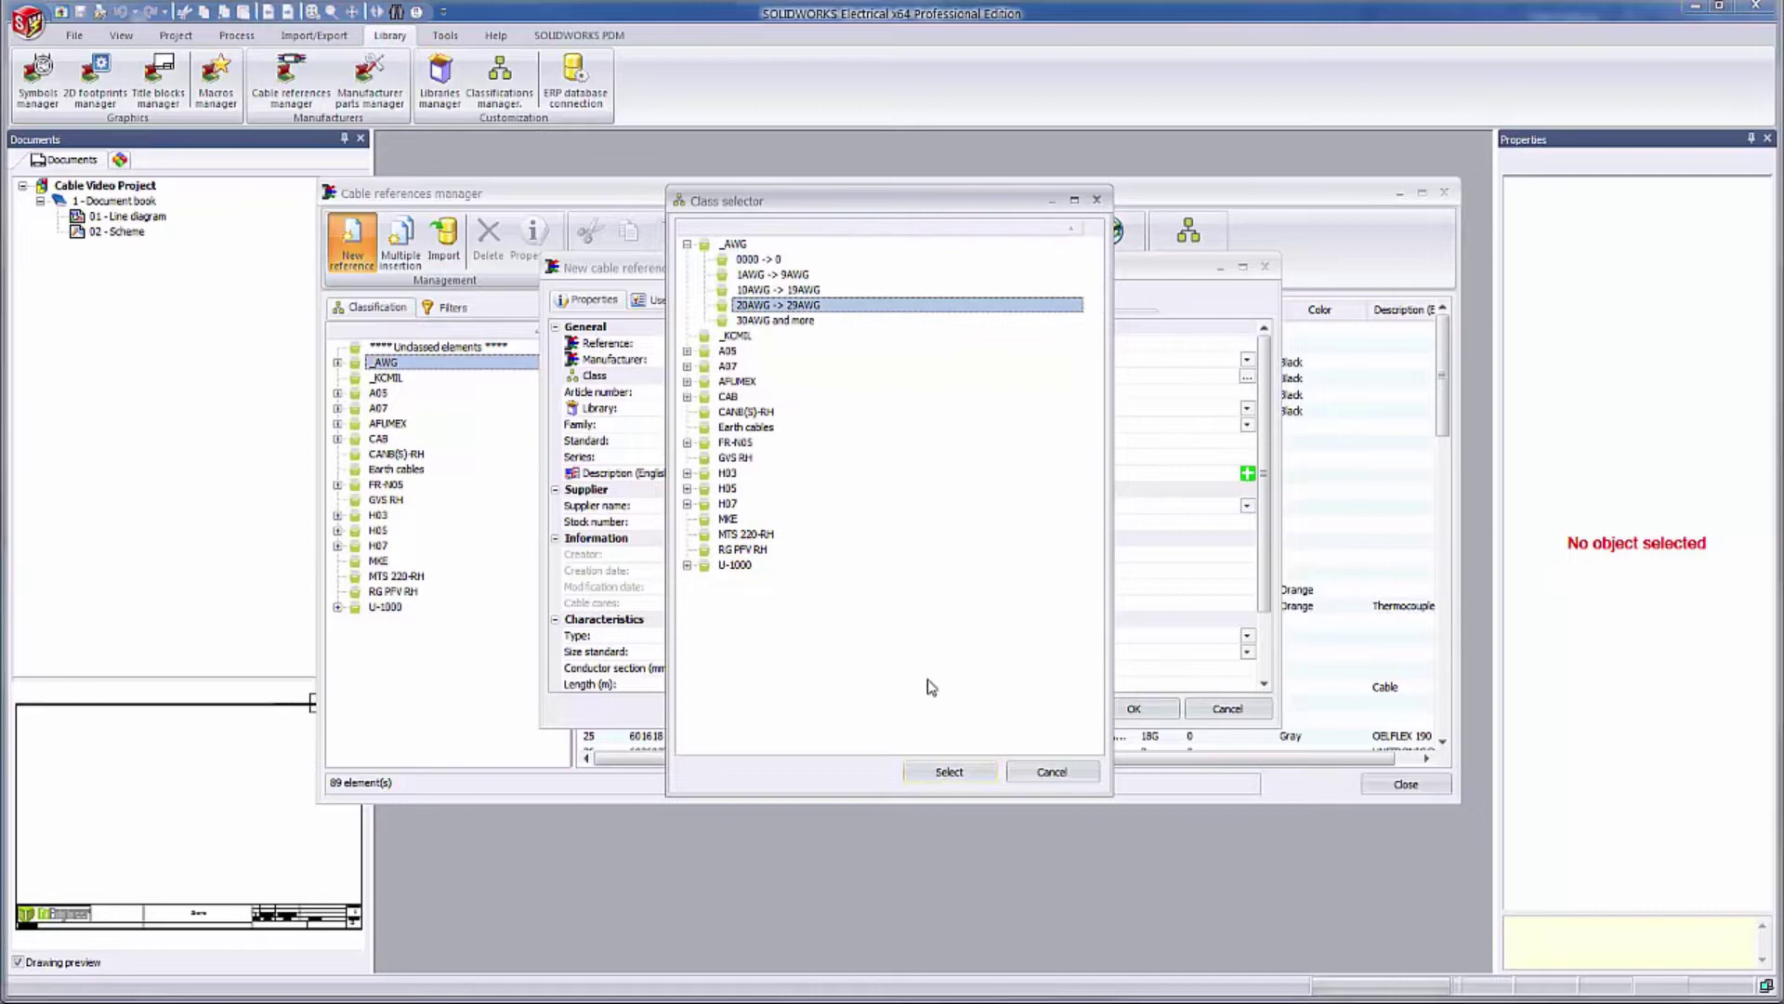
pyautogui.click(932, 773)
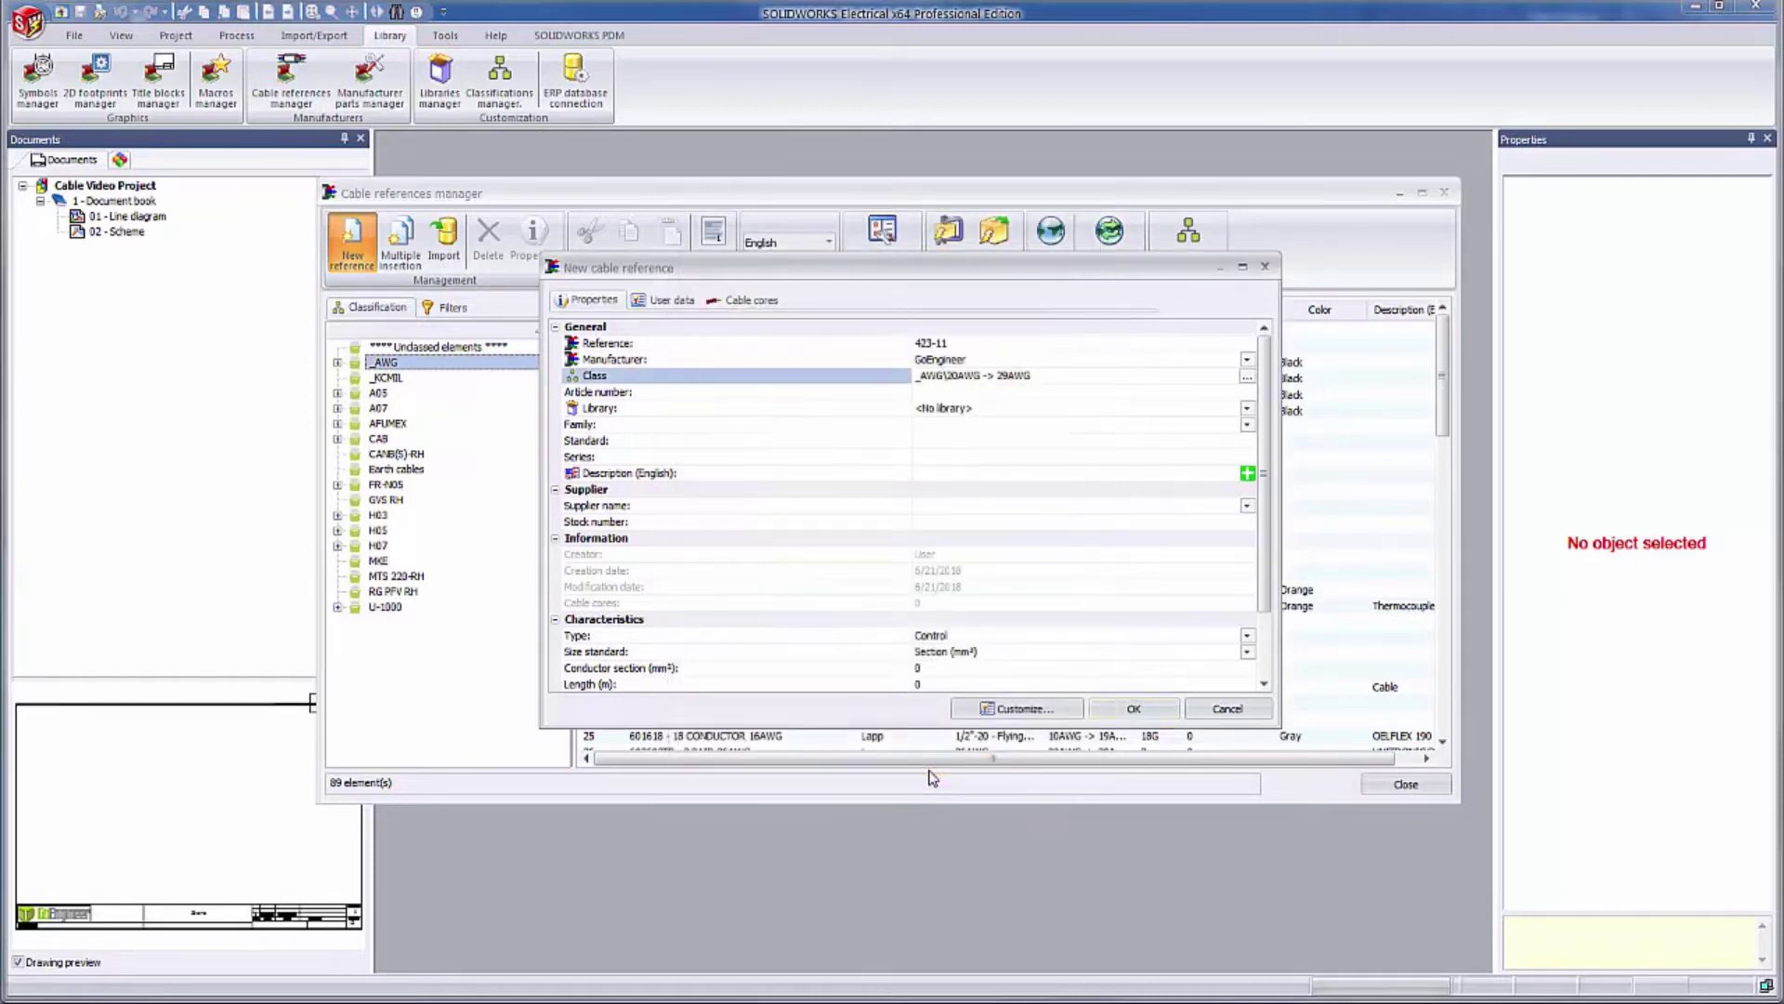
# Assign the GoEngineer - GoEngineer library and enter the description 'Awesome GoEngineer Cable'
pyautogui.click(1247, 409)
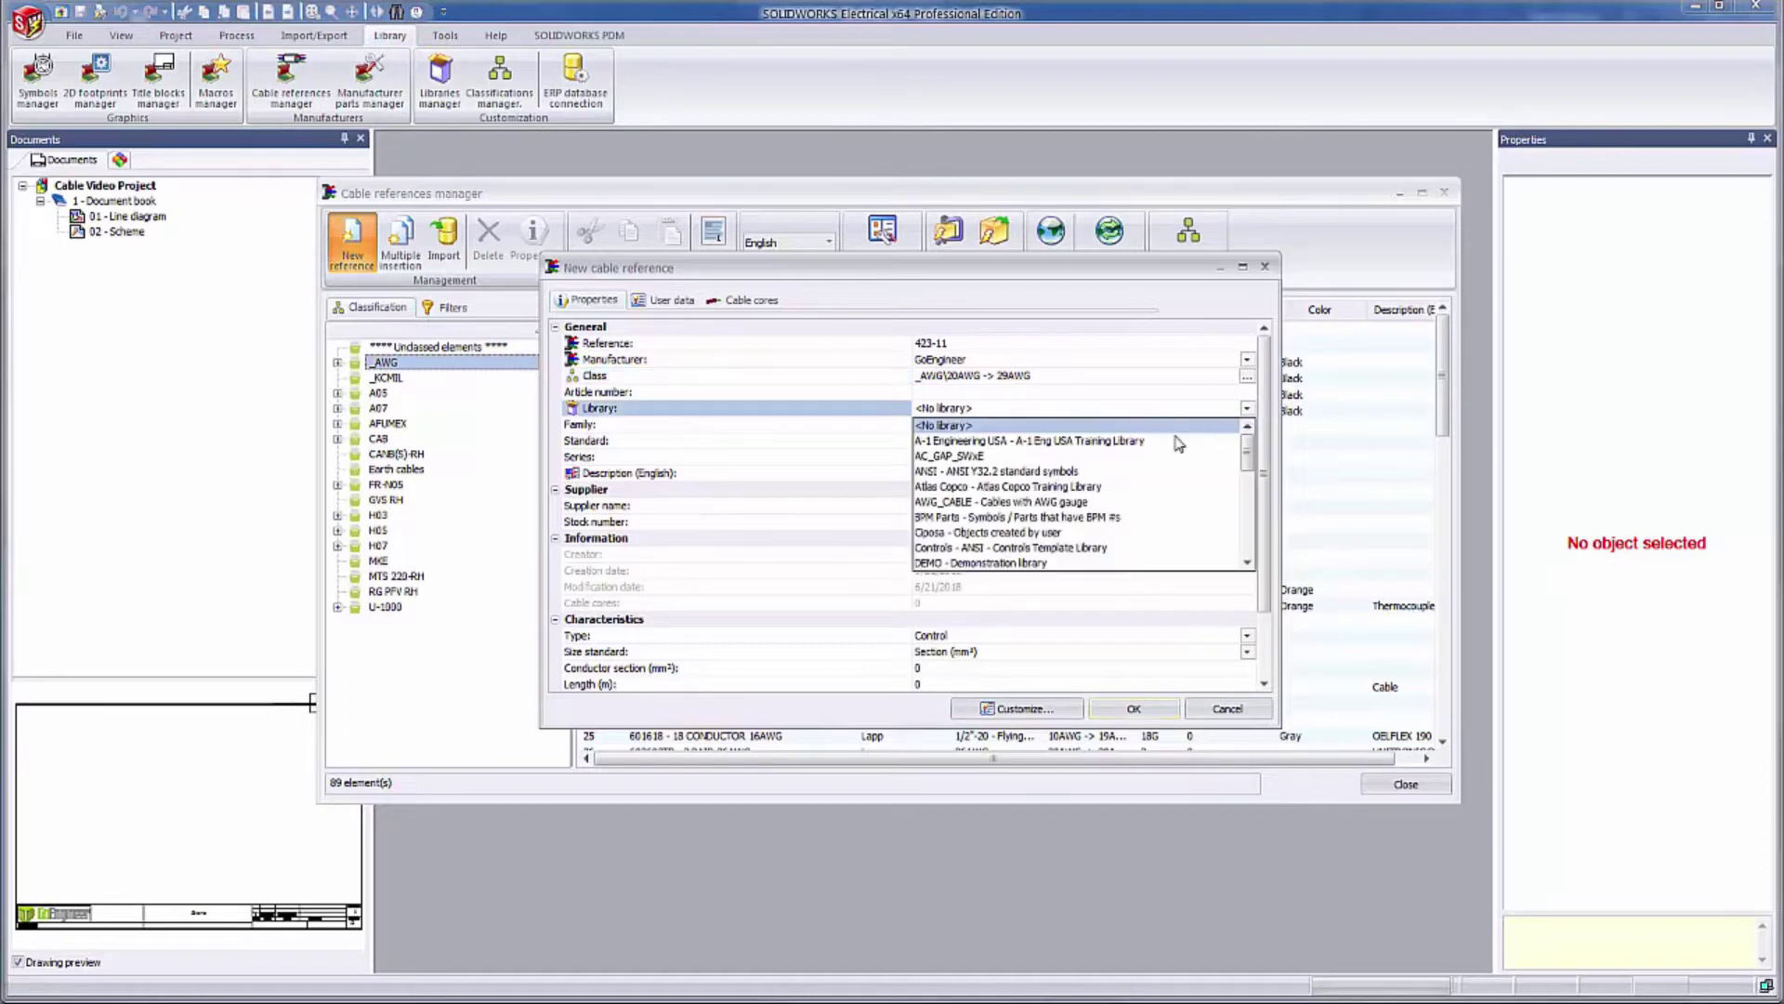
pyautogui.scroll(-2, 1179, 444)
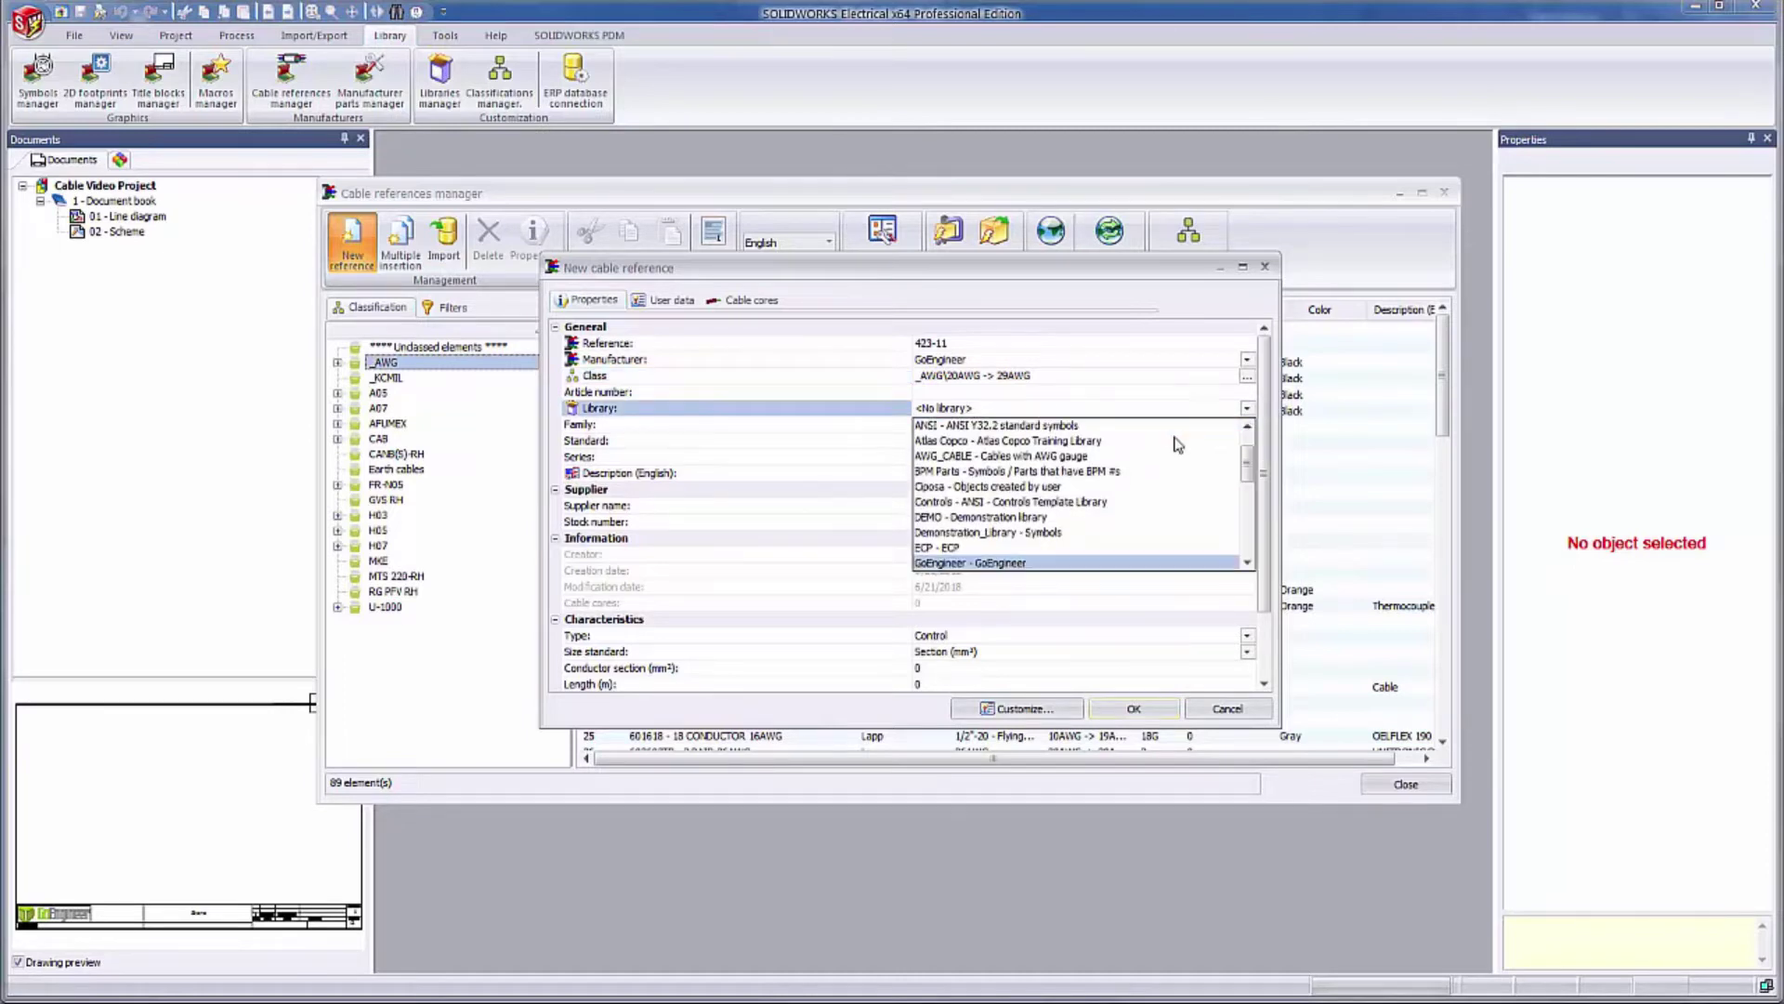
pyautogui.click(1011, 564)
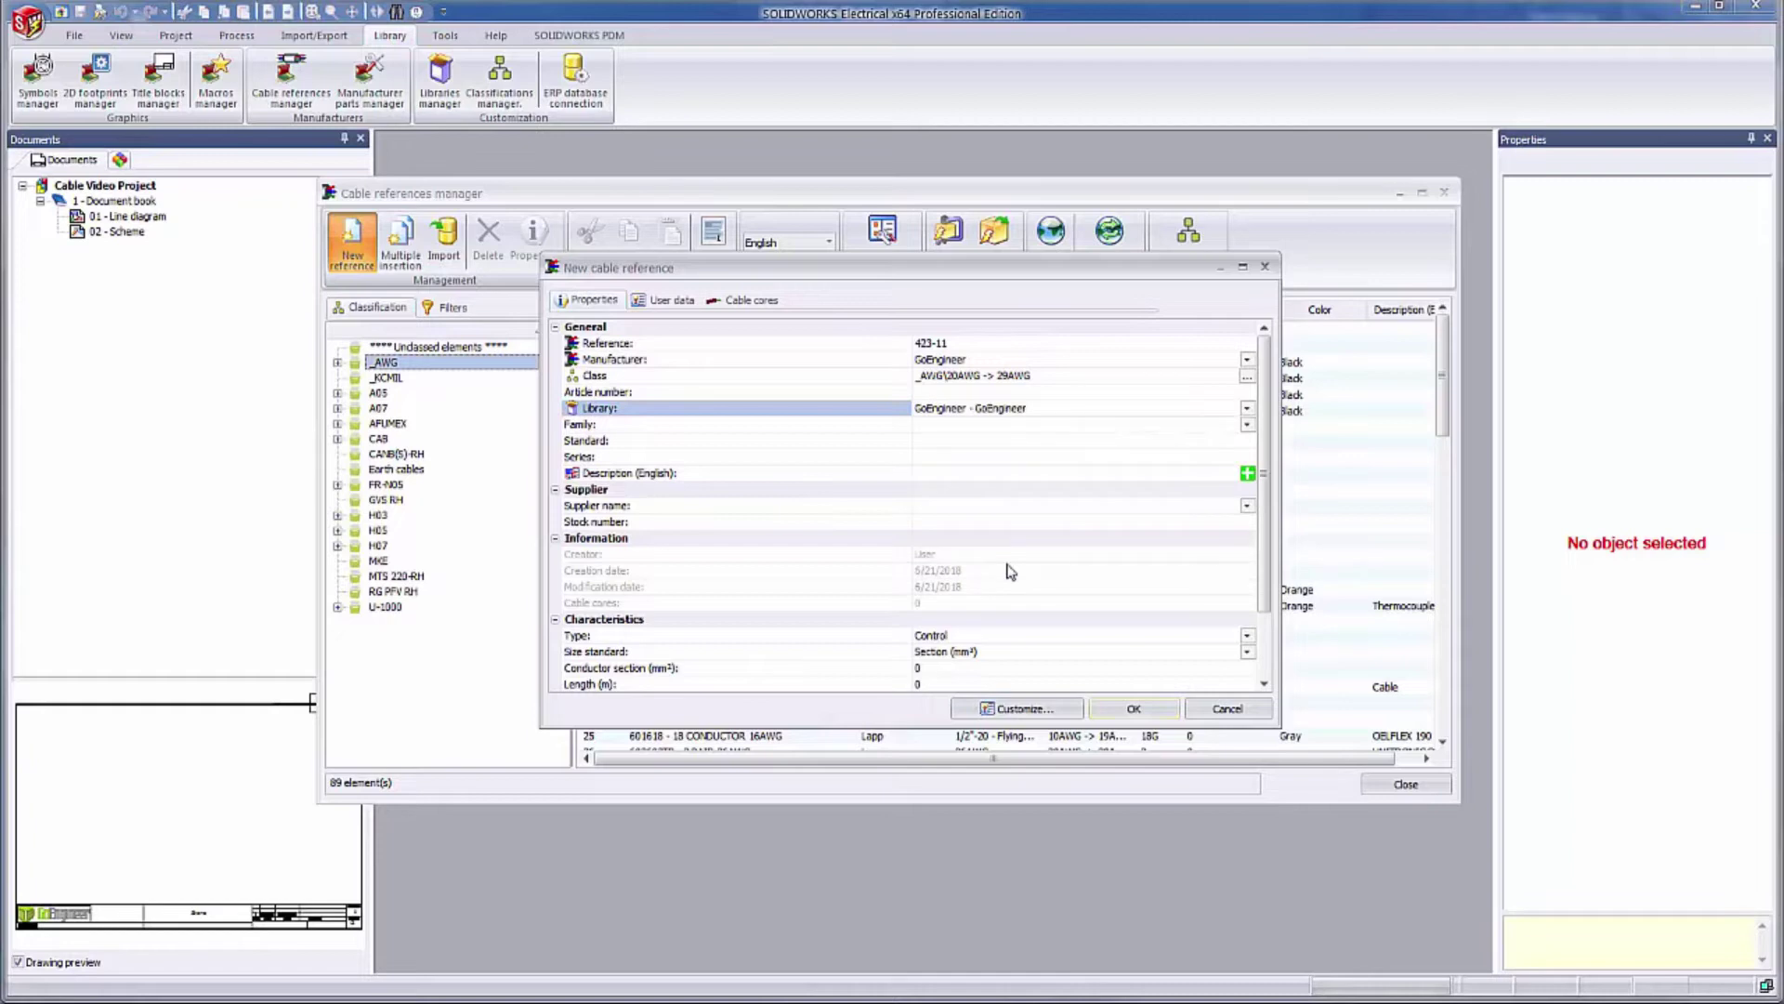
pyautogui.click(930, 474)
pyautogui.write('A')
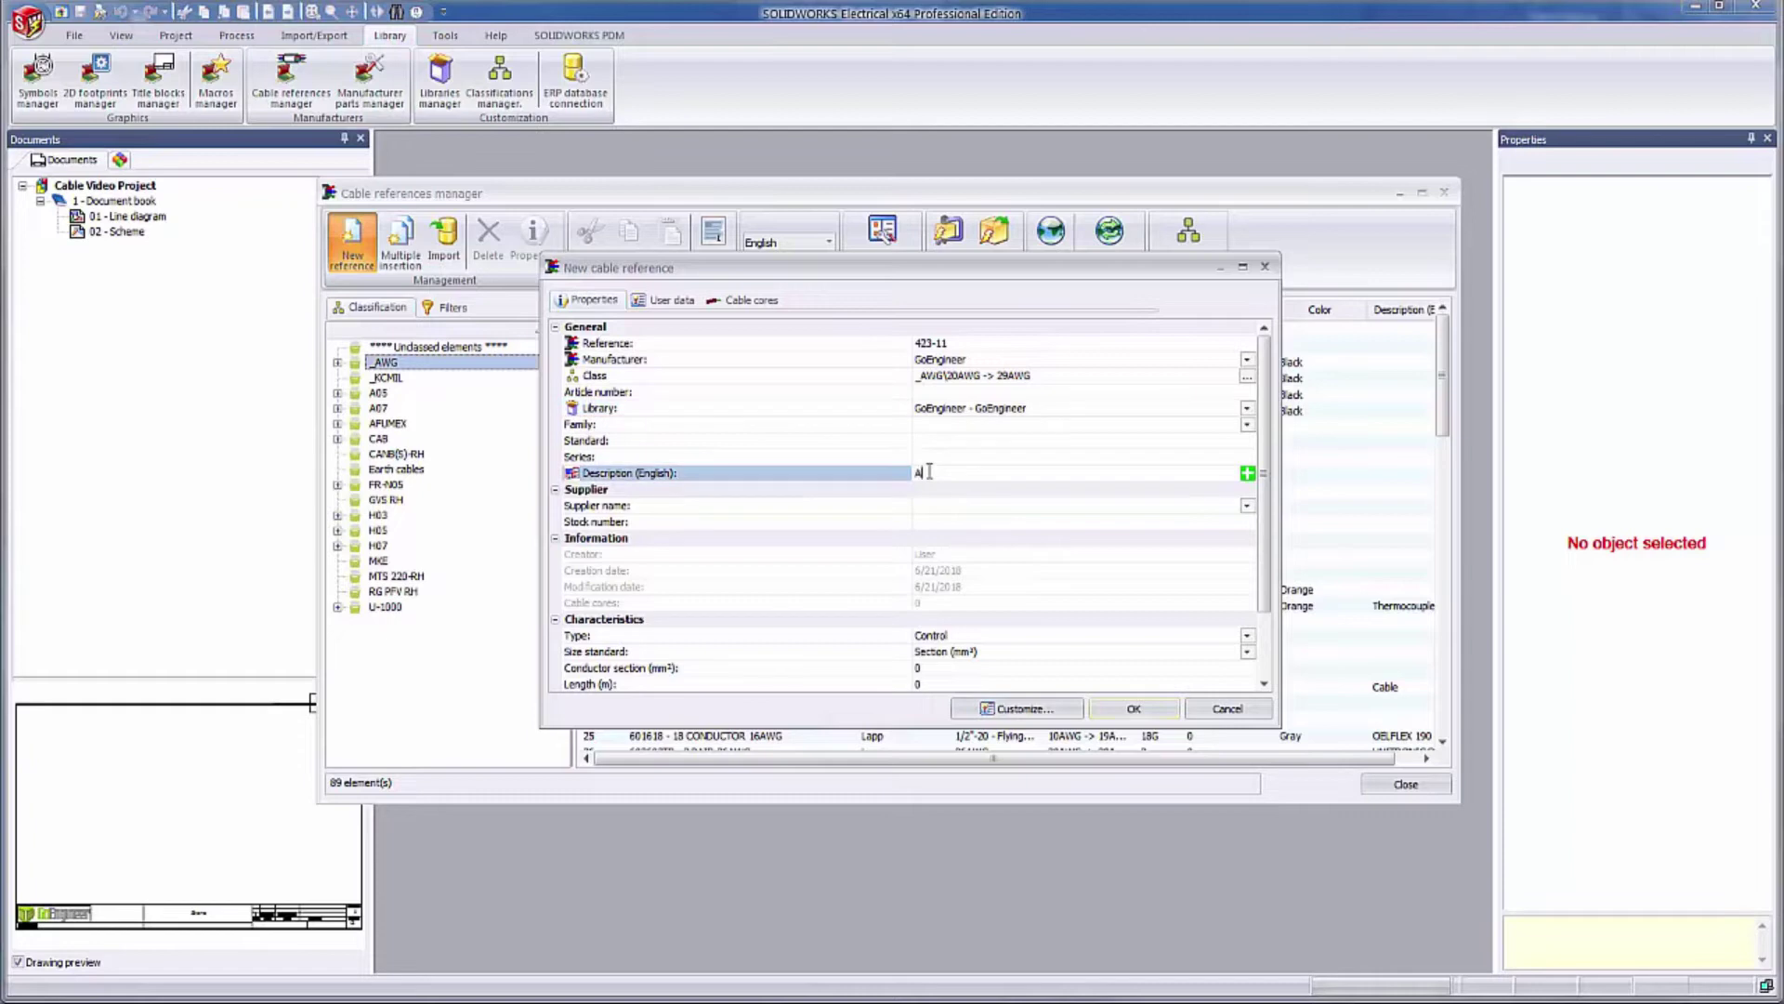
pyautogui.write('wesome GoEngineer Cable')
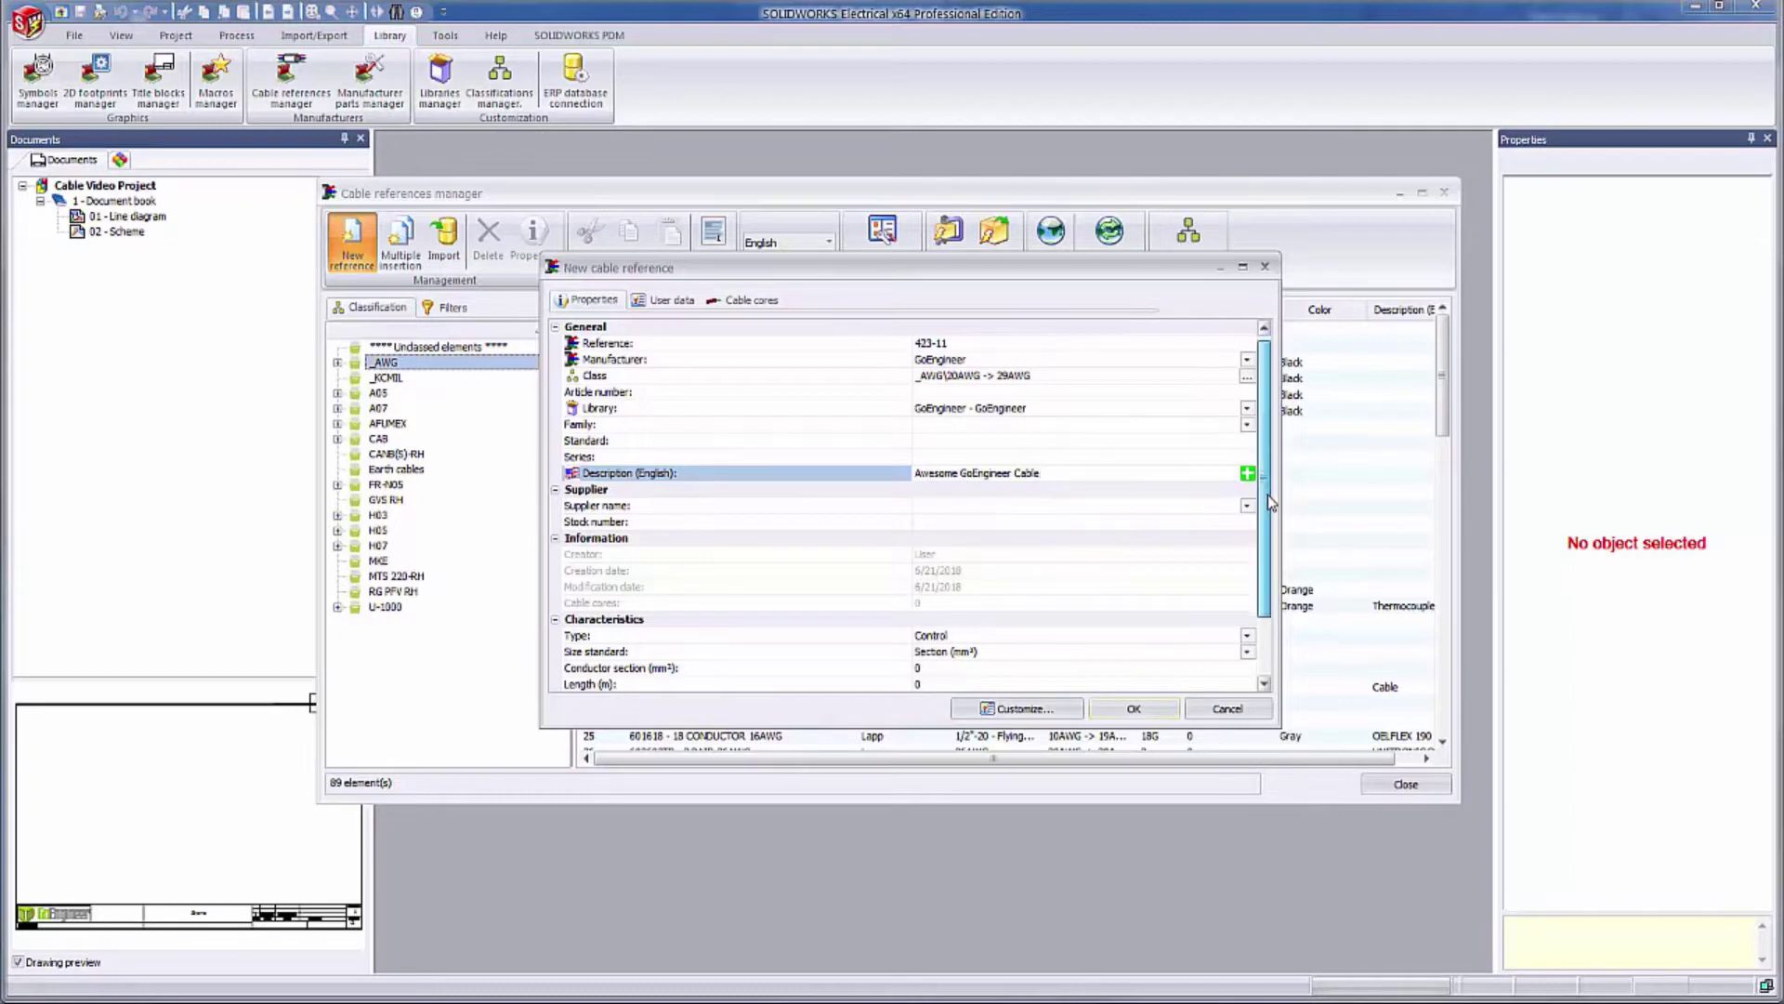
# Set type Miscellaneous, size standard Gauge (AWG standard) and conductor gauge 22
pyautogui.scroll(-5, 1272, 502)
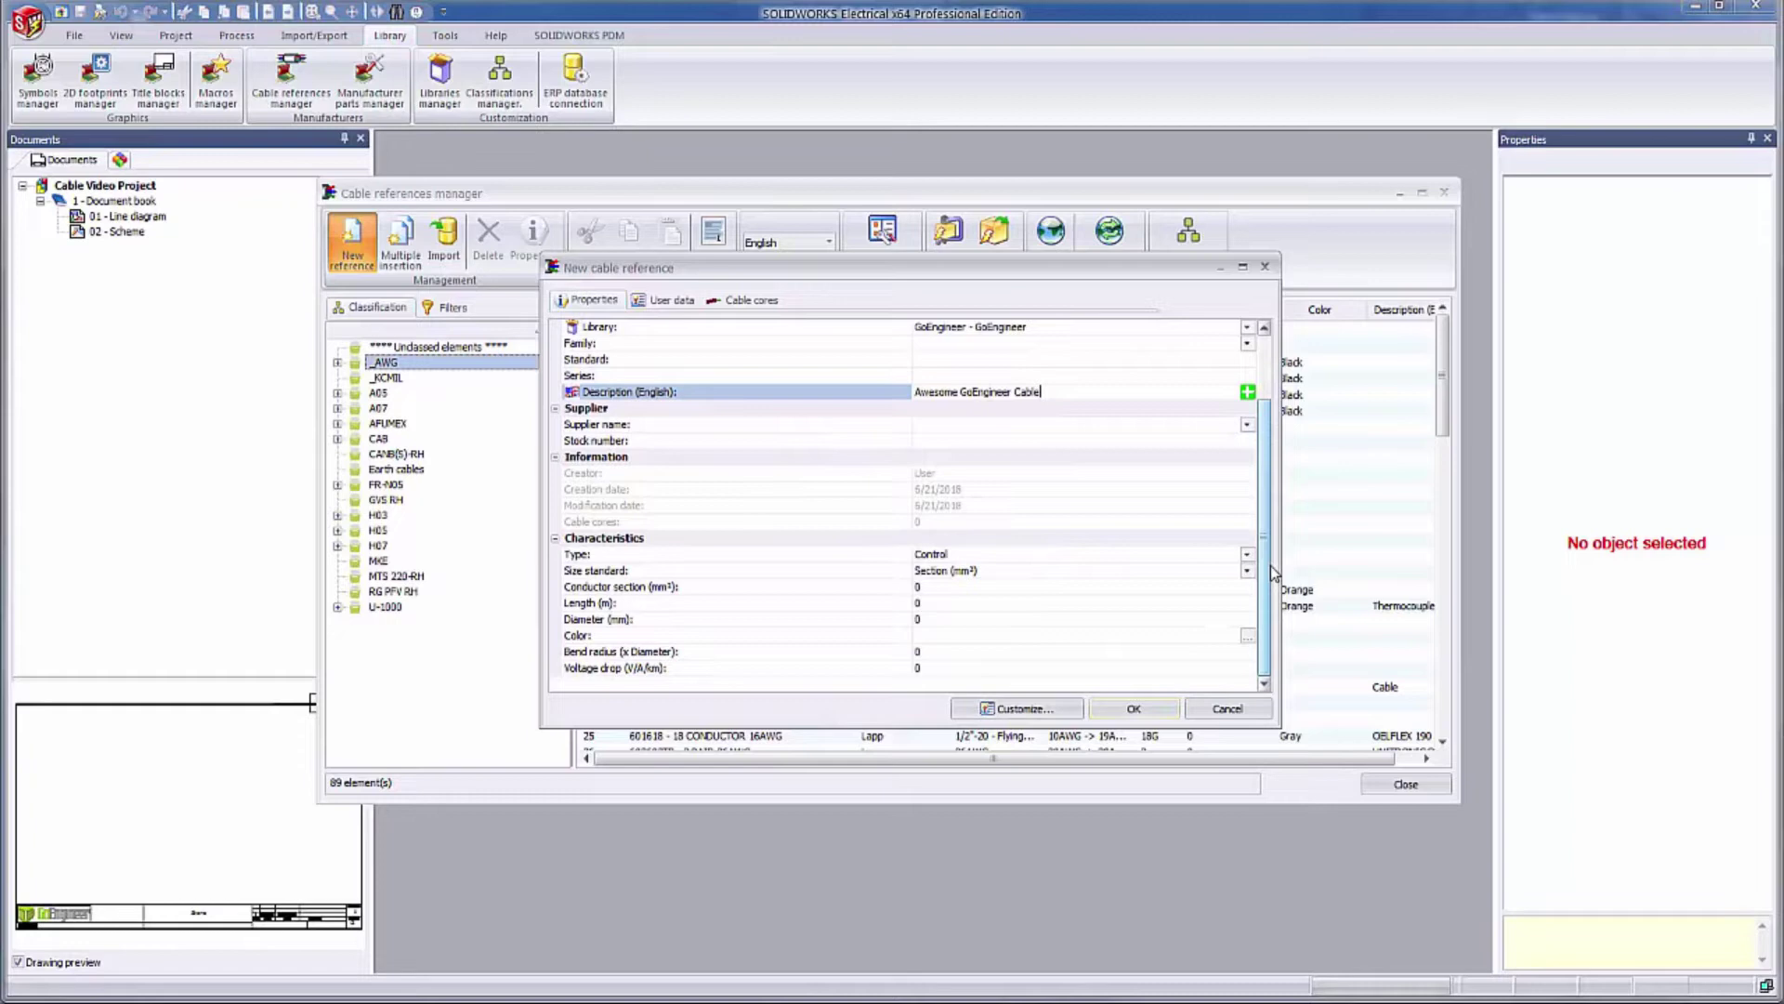
pyautogui.click(1247, 555)
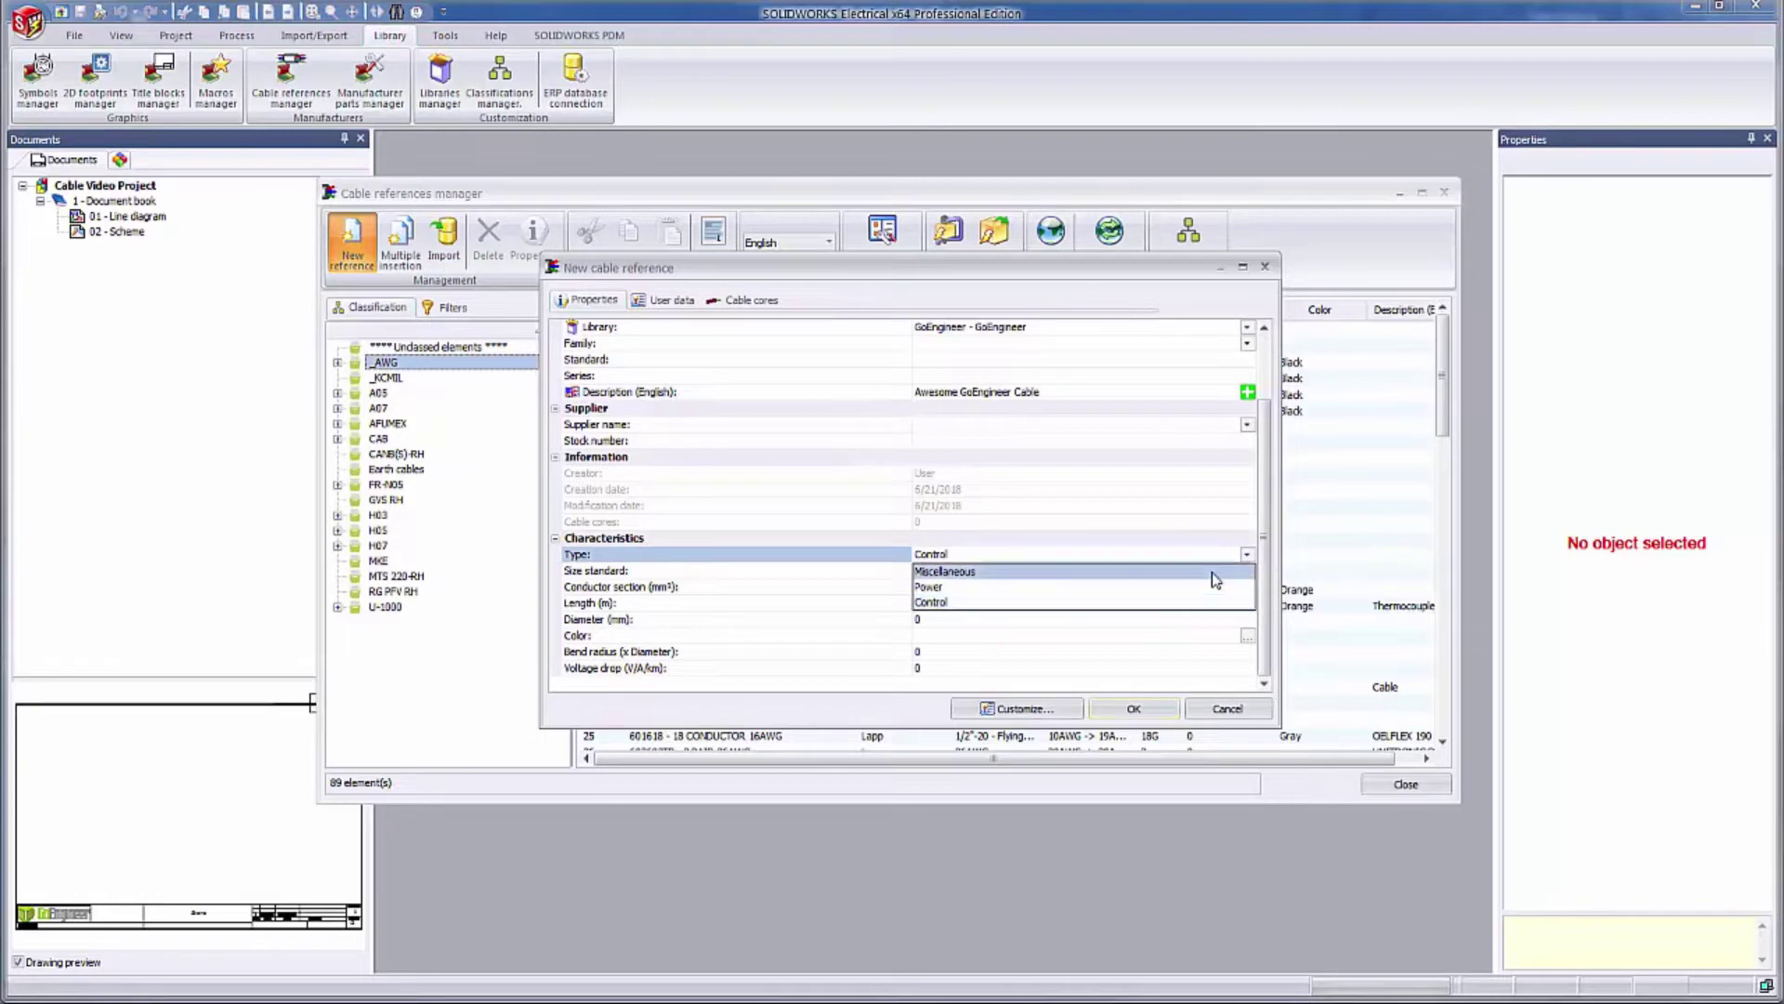
pyautogui.click(1214, 572)
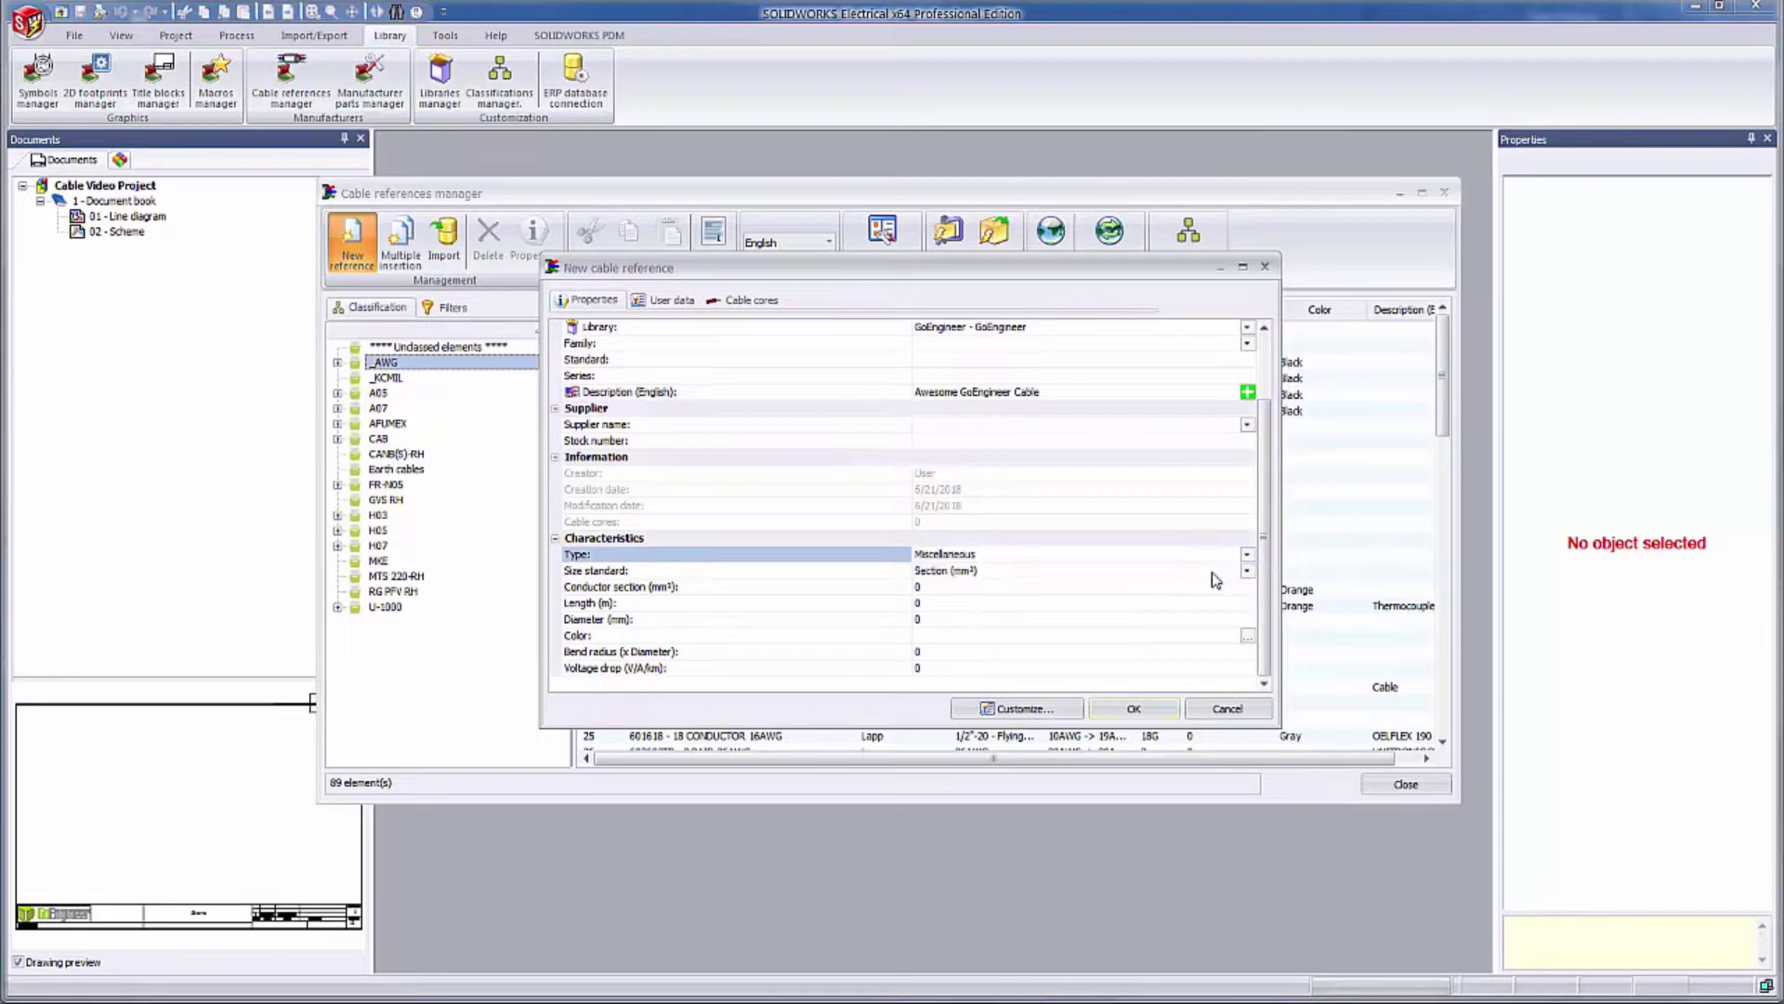
pyautogui.click(984, 574)
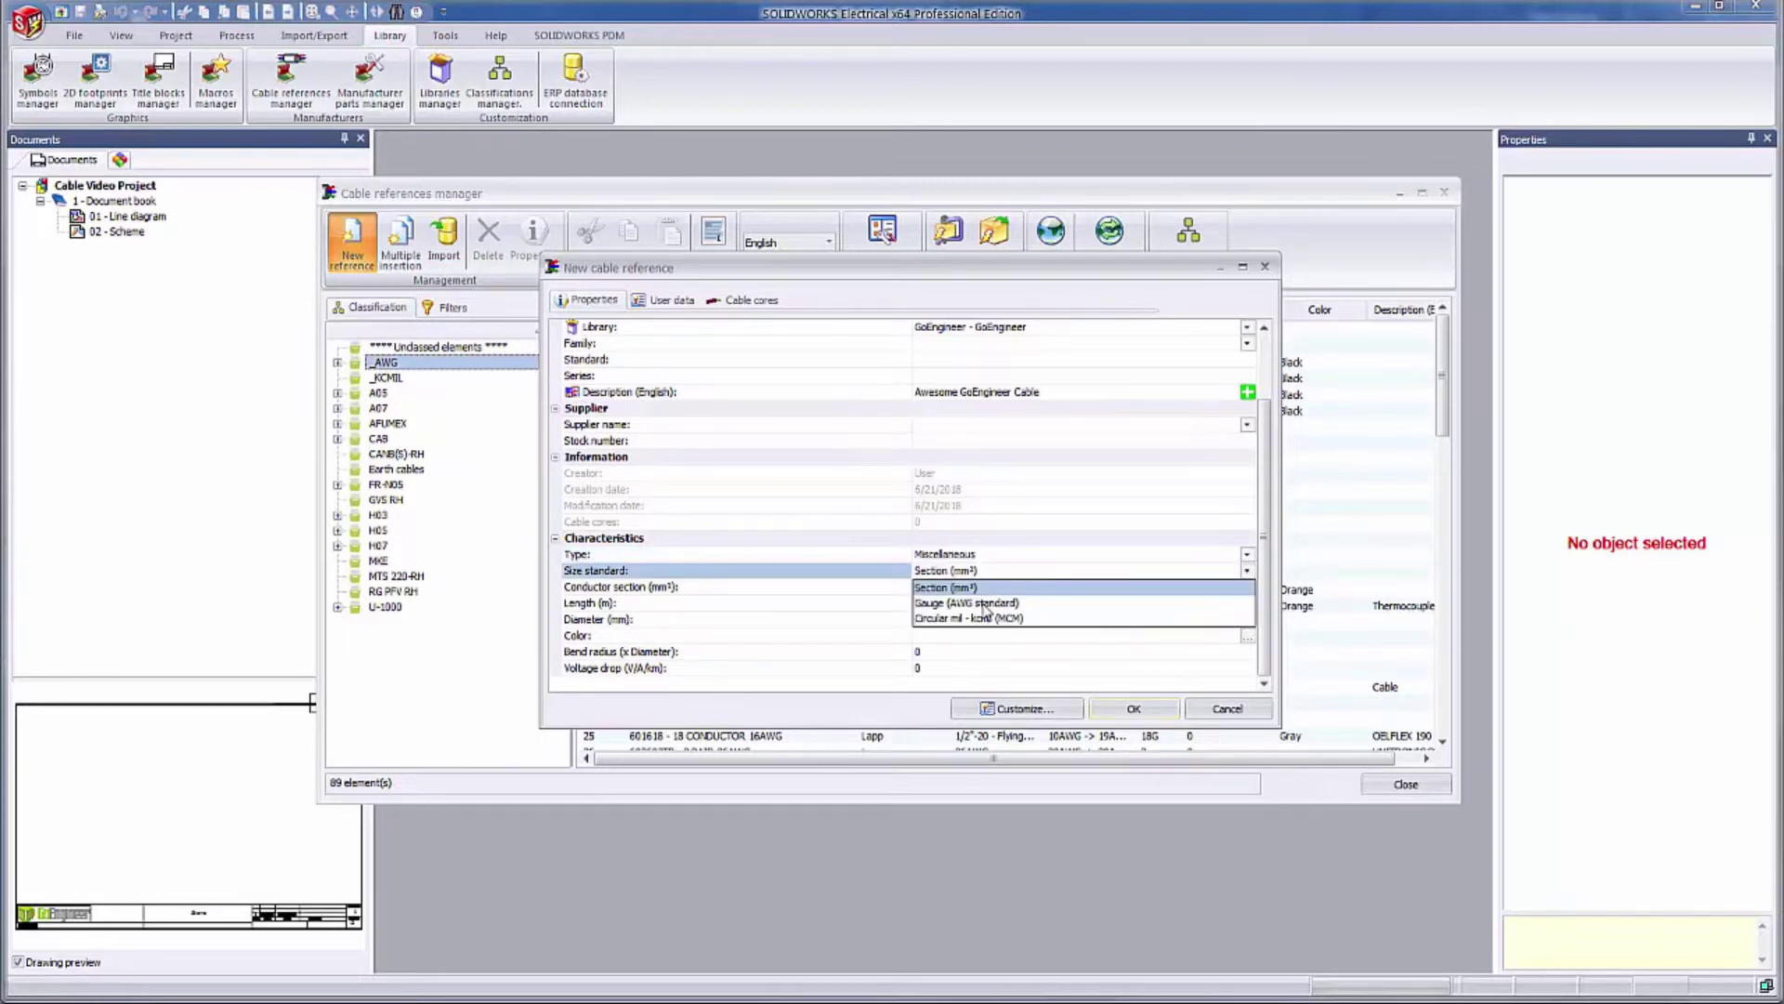
pyautogui.click(985, 603)
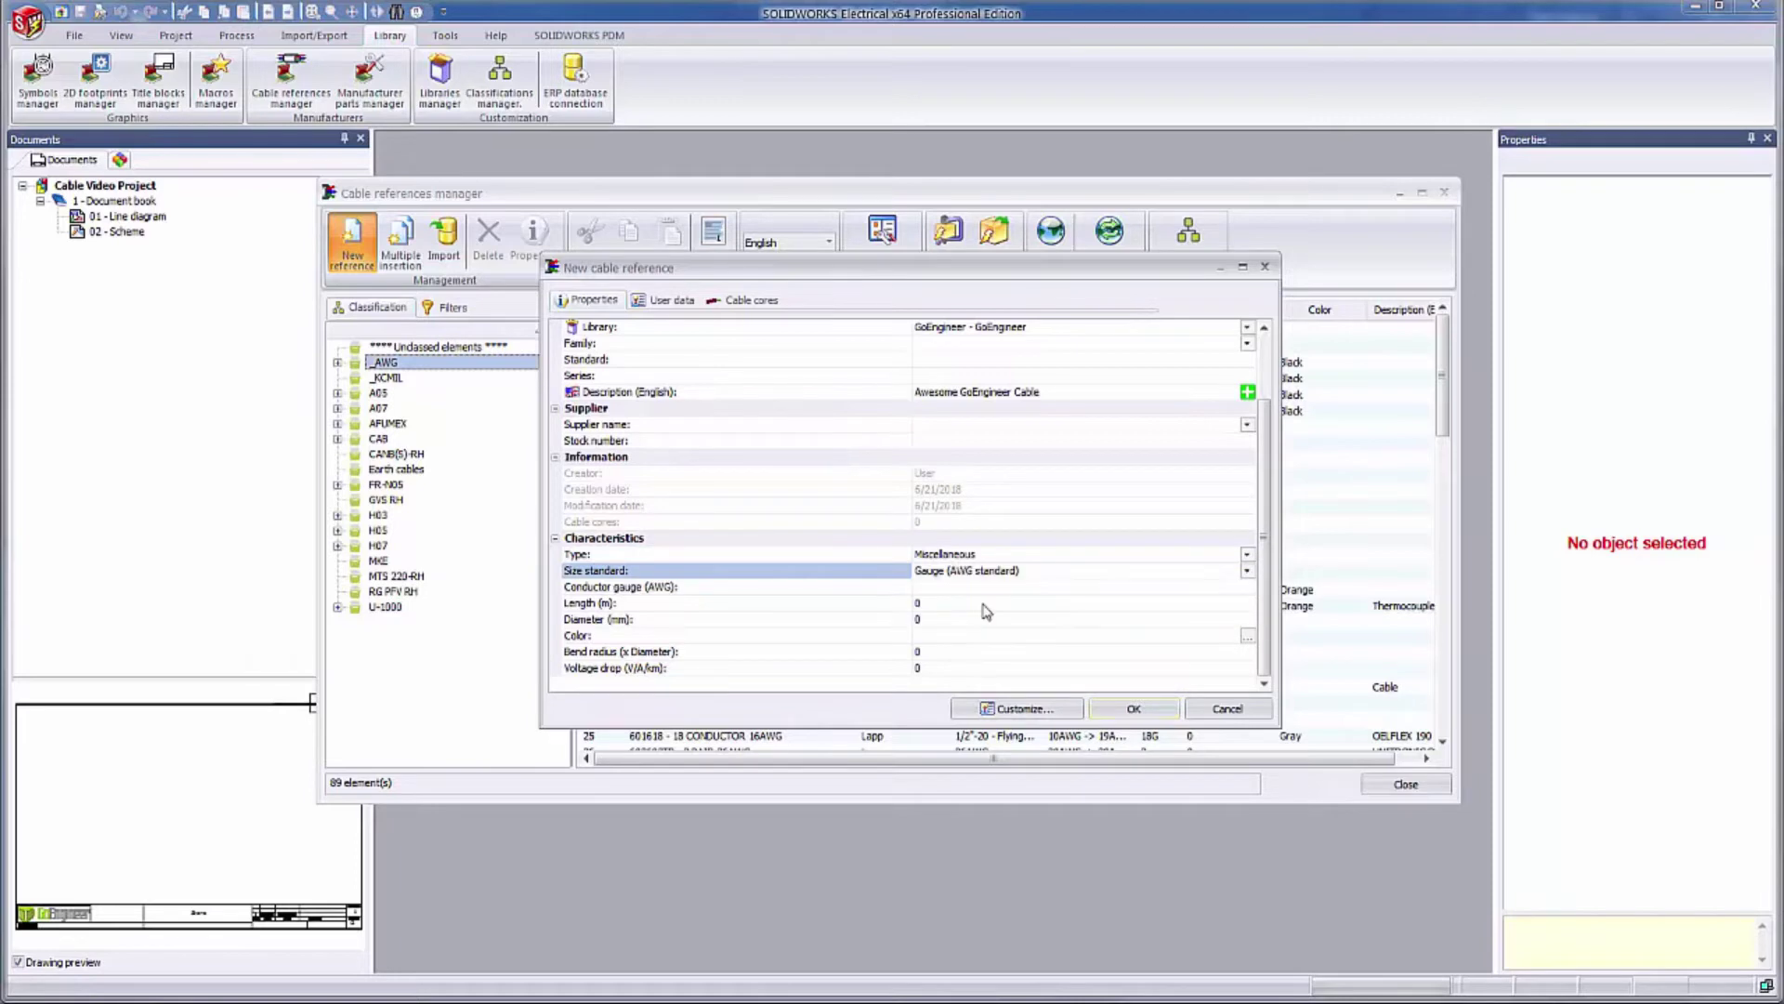
pyautogui.click(937, 592)
pyautogui.write('22')
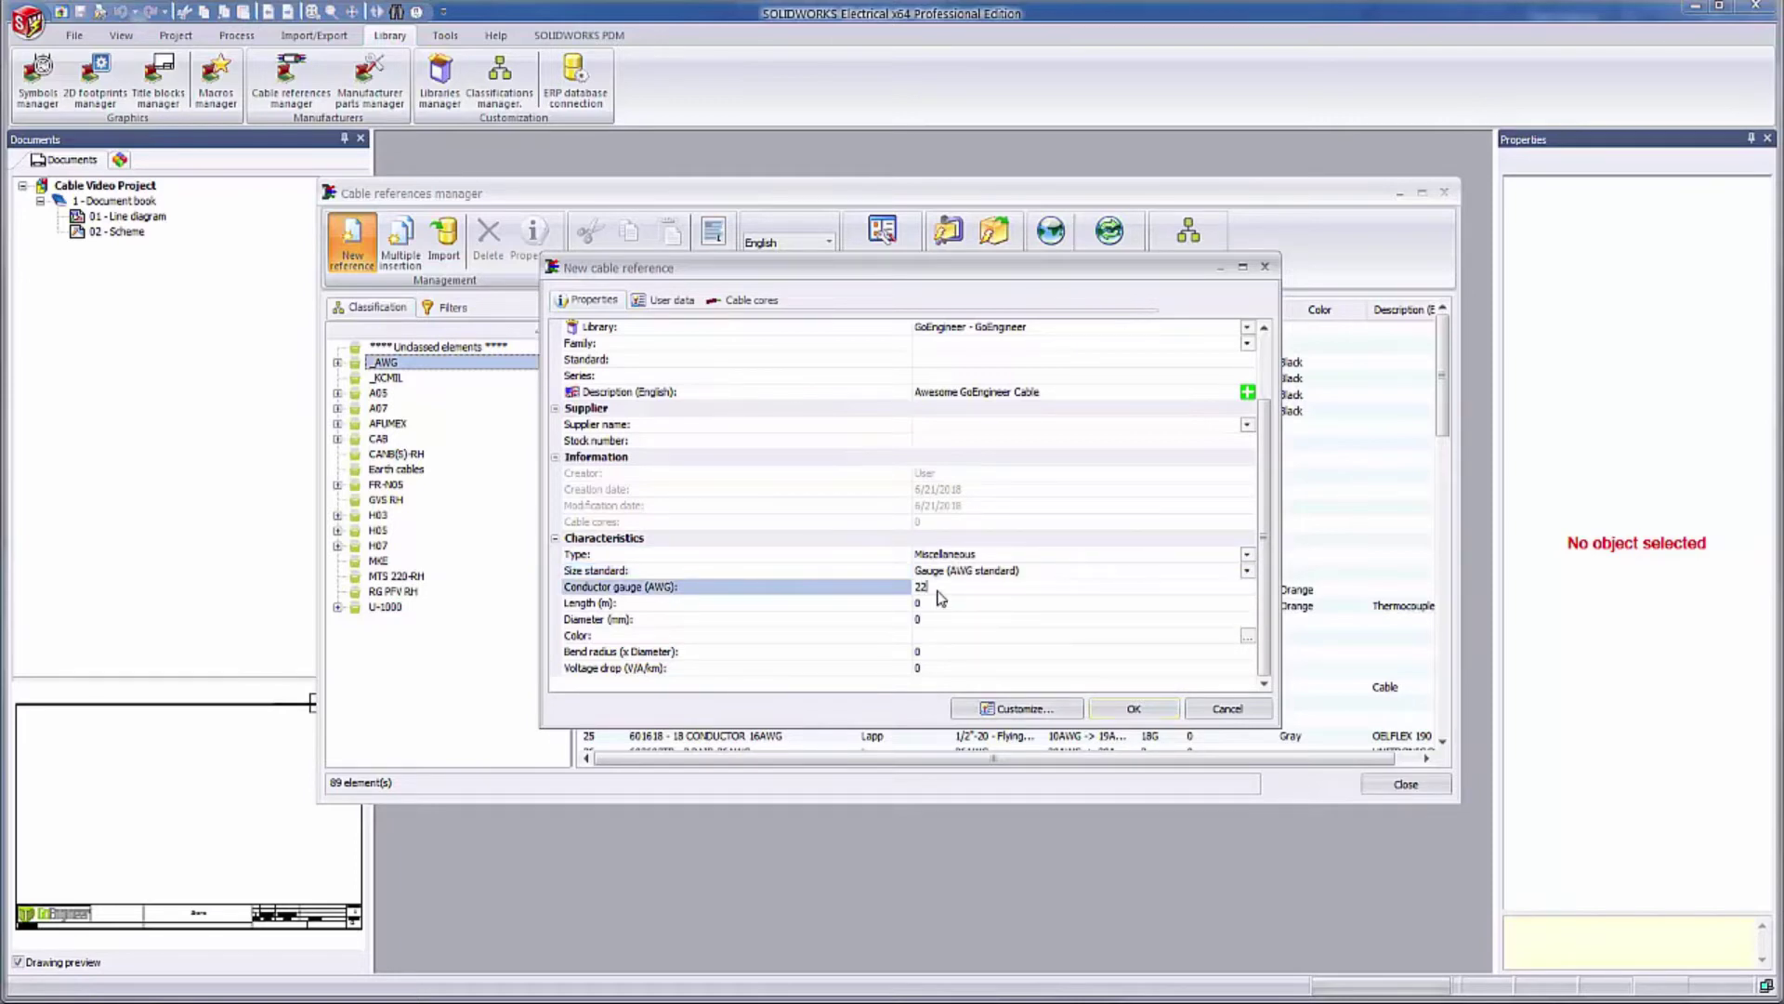
pyautogui.press('Tab')
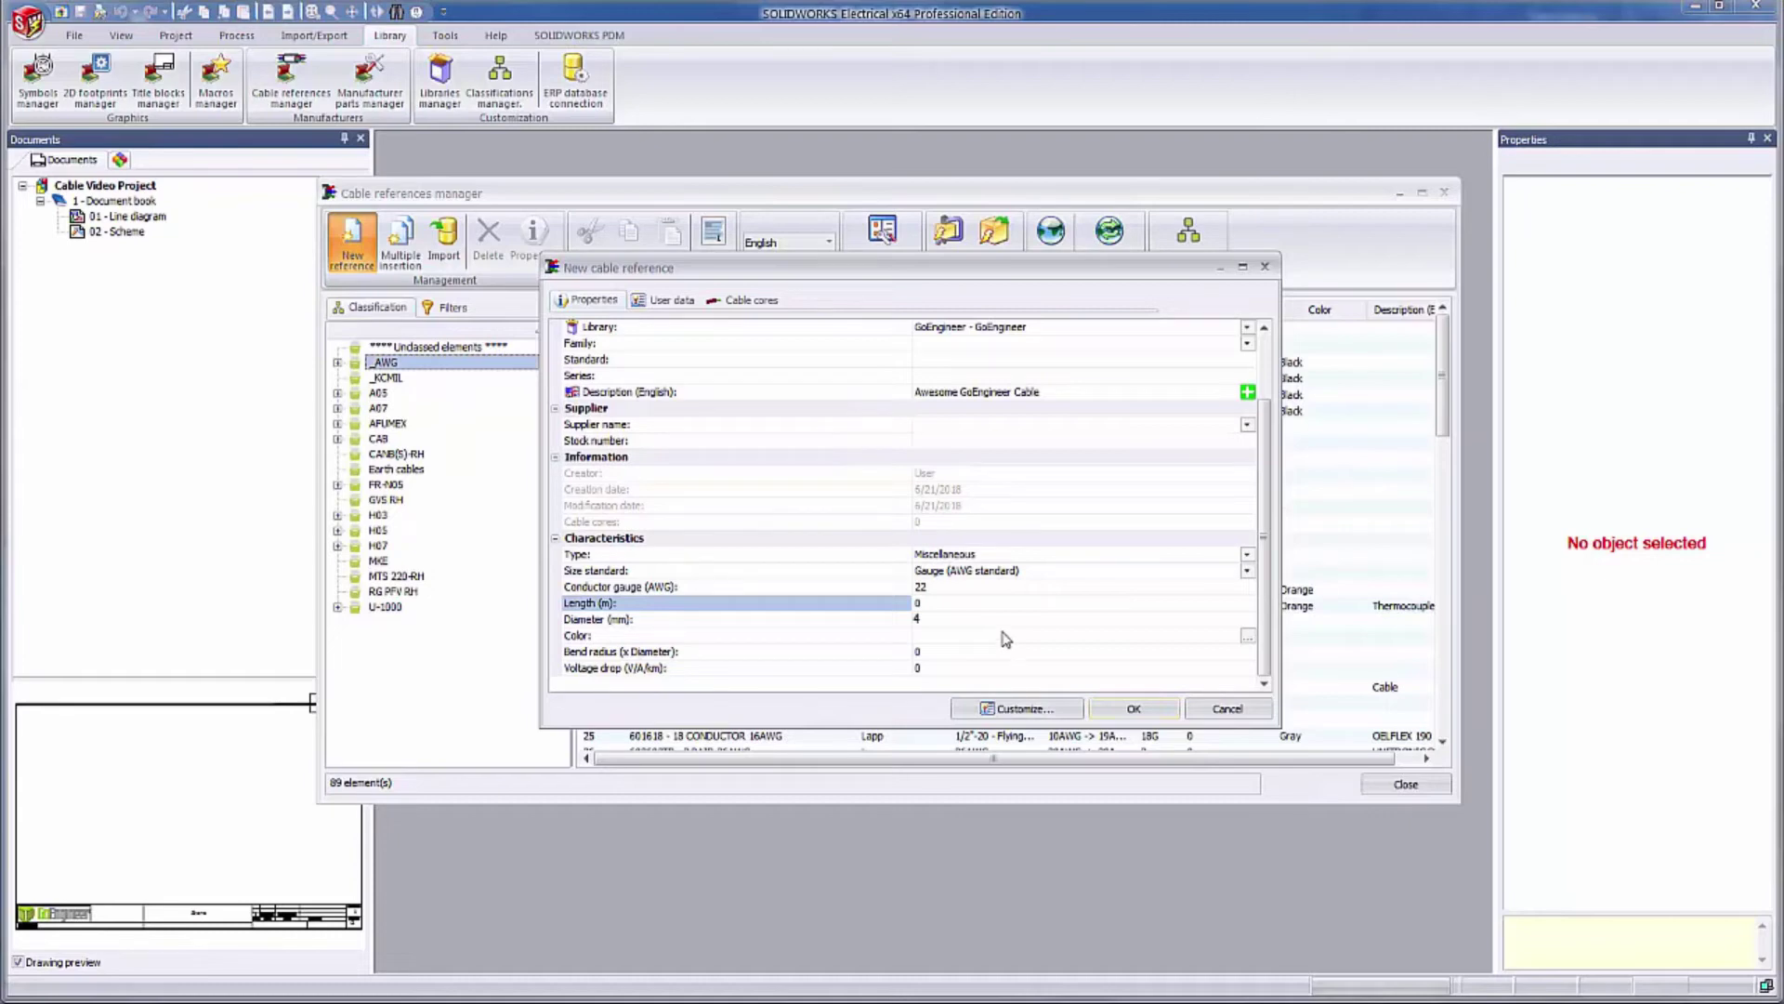
# Add four cores to the cable on the Cable cores tab
pyautogui.click(681, 302)
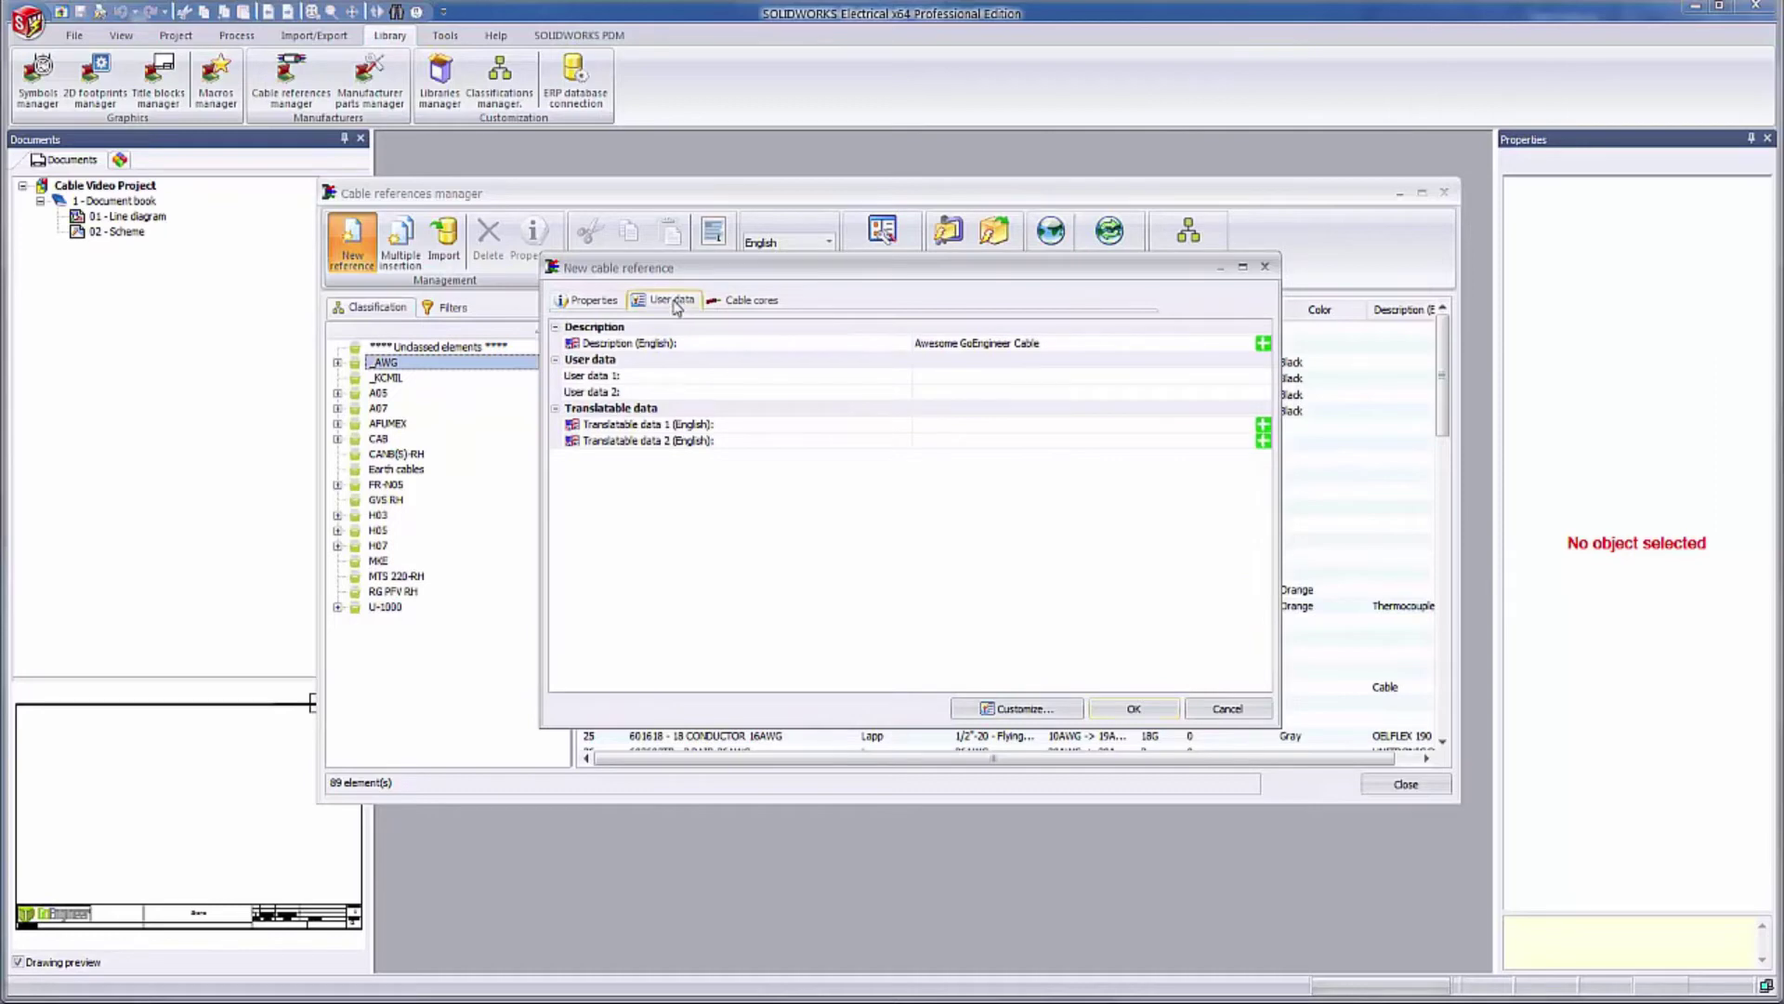
pyautogui.click(740, 307)
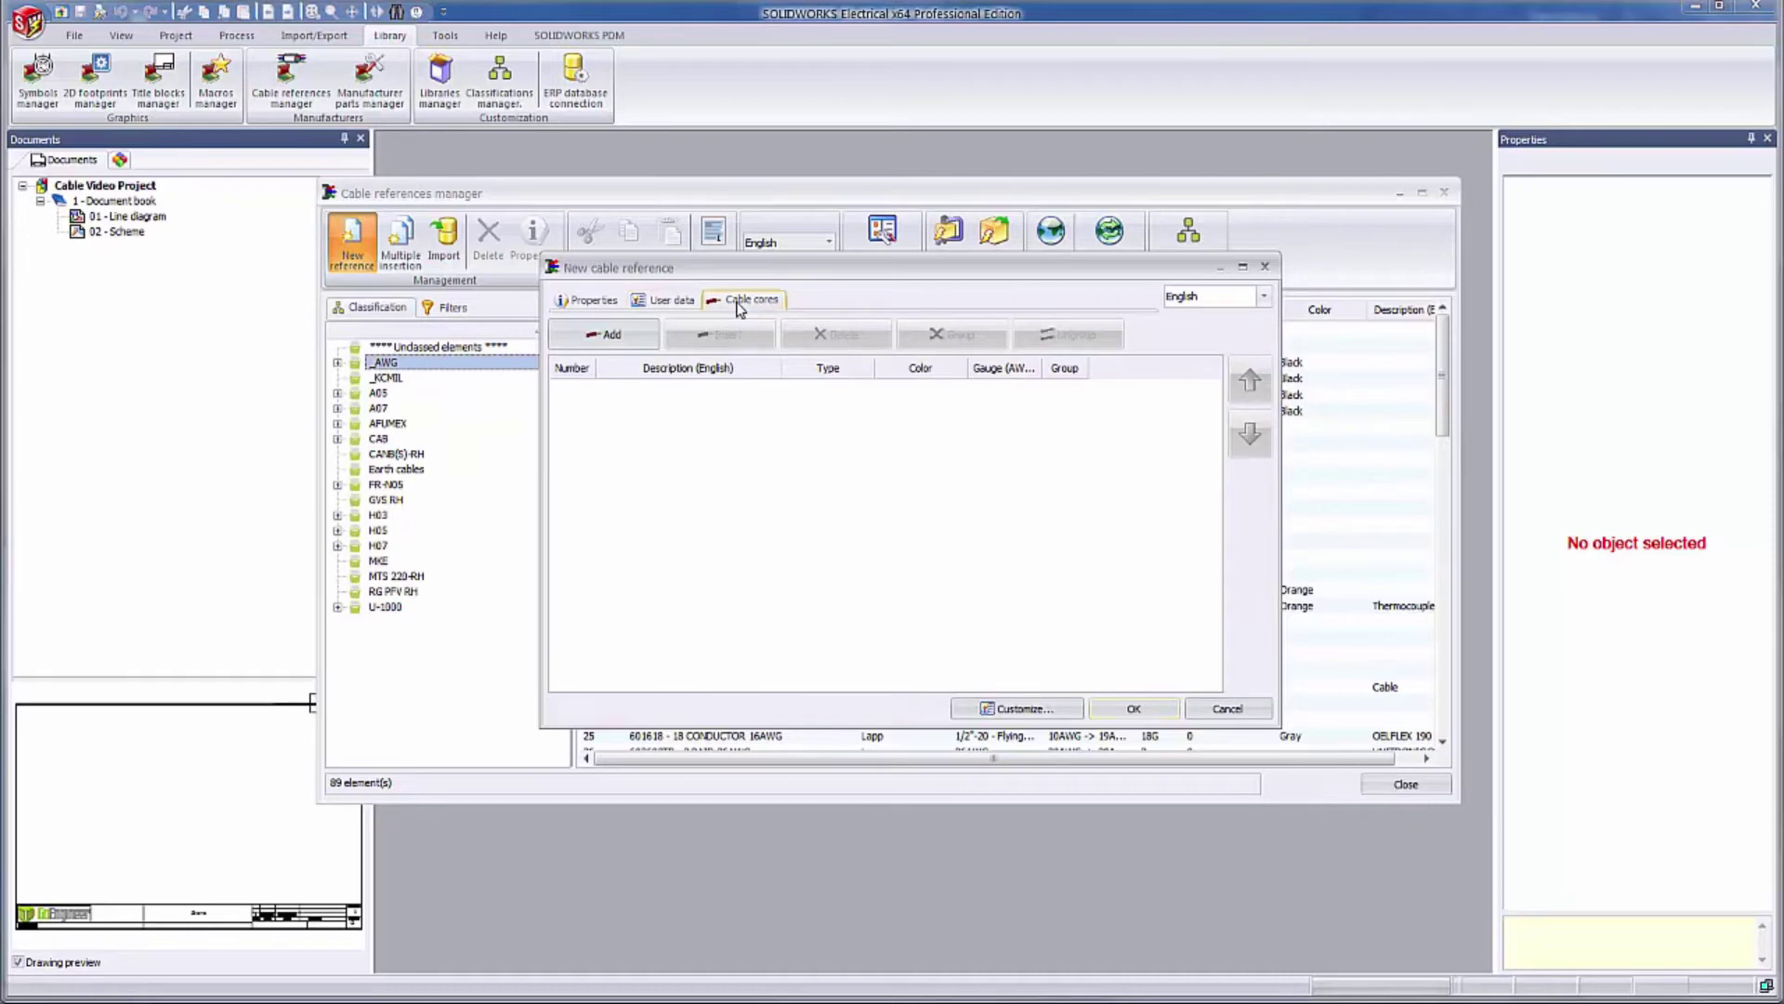
pyautogui.click(623, 336)
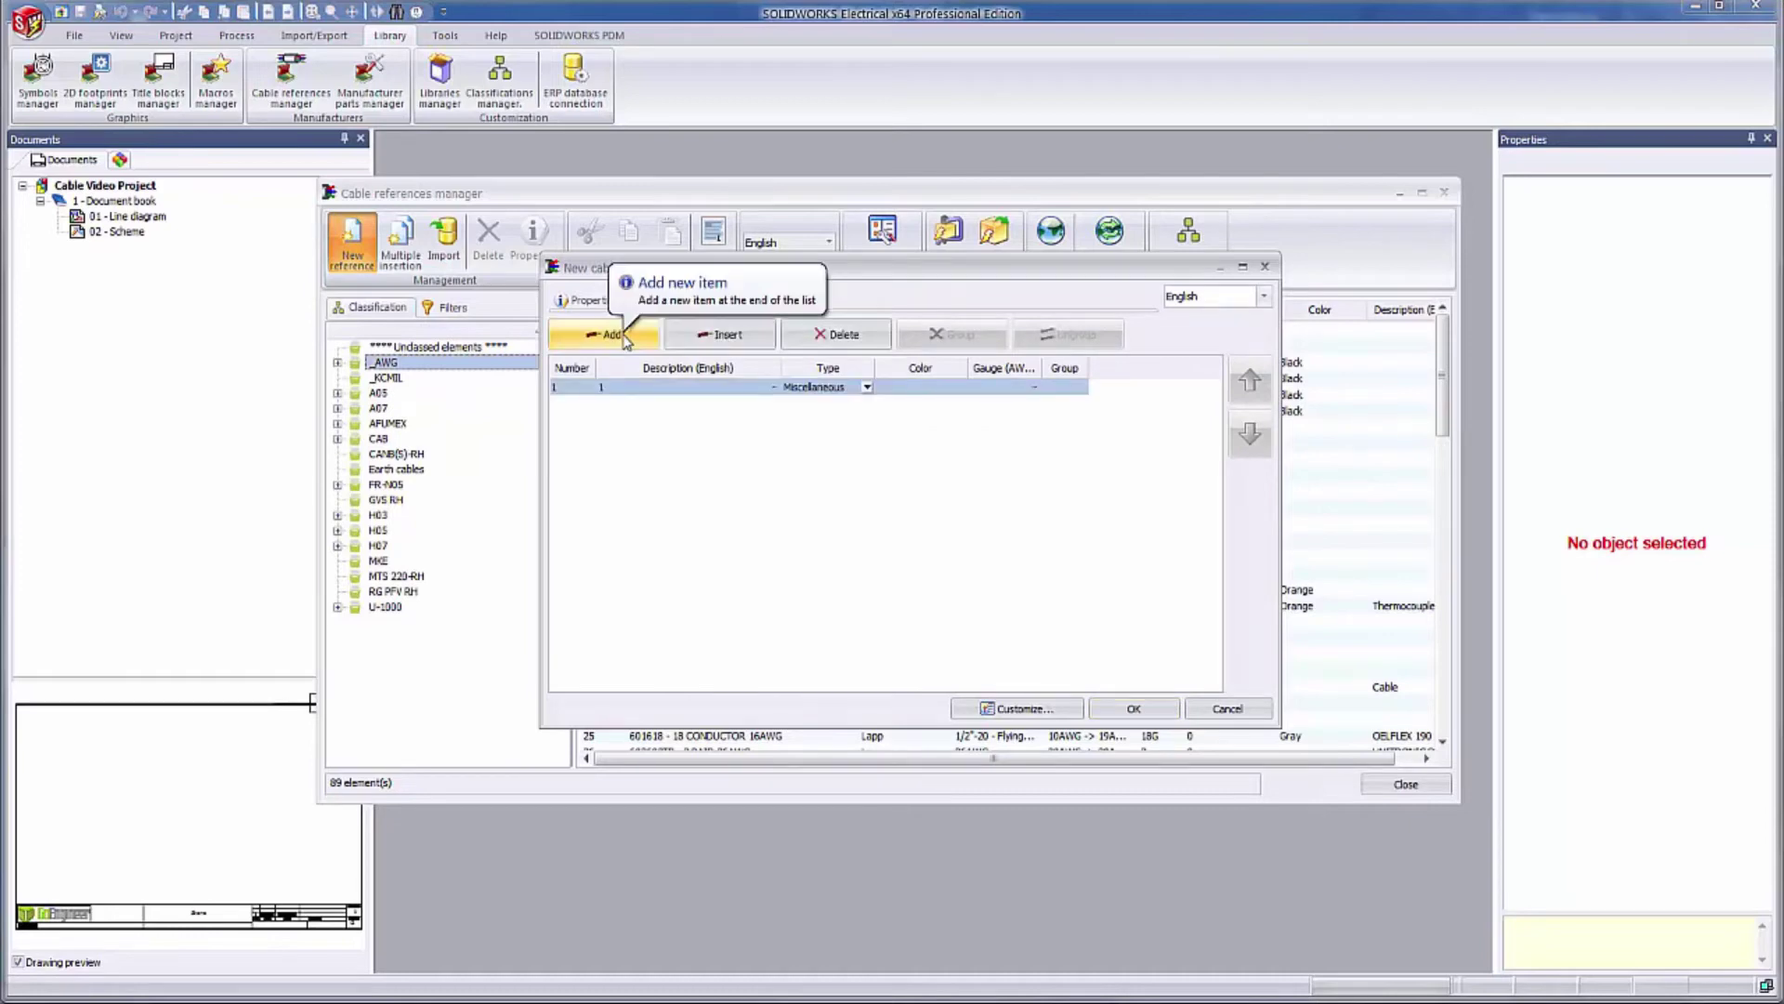
pyautogui.click(625, 337)
pyautogui.click(625, 337)
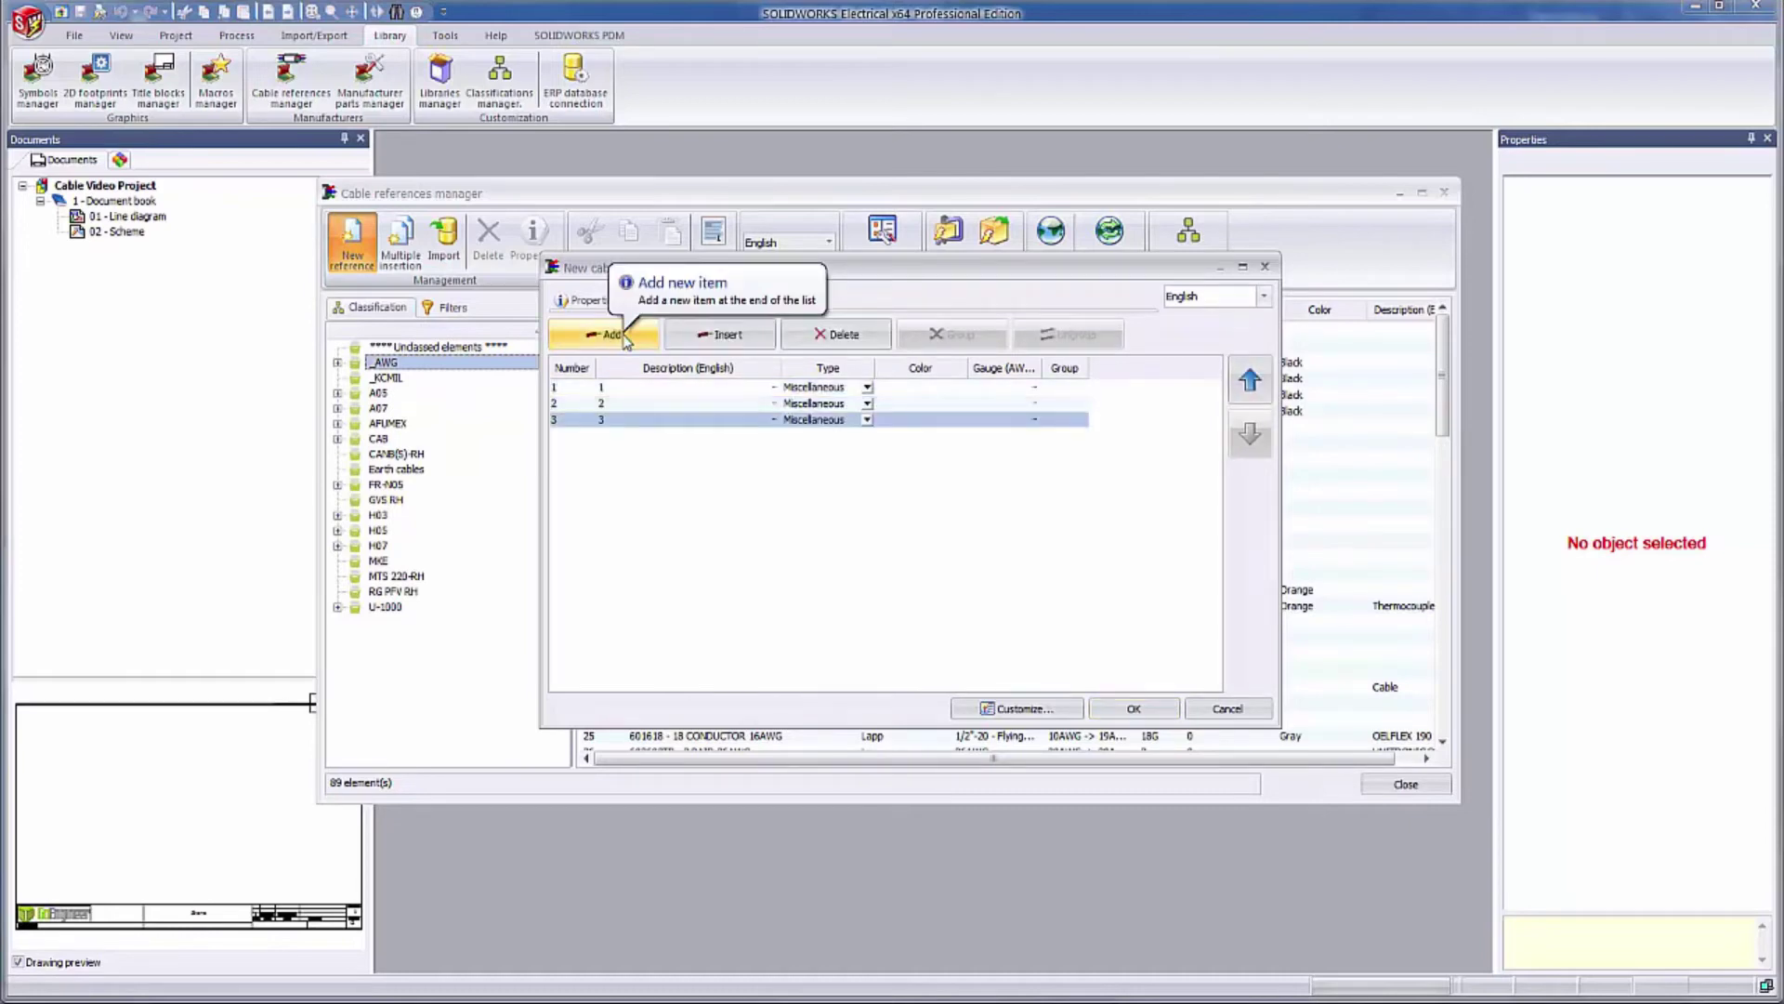
pyautogui.click(625, 336)
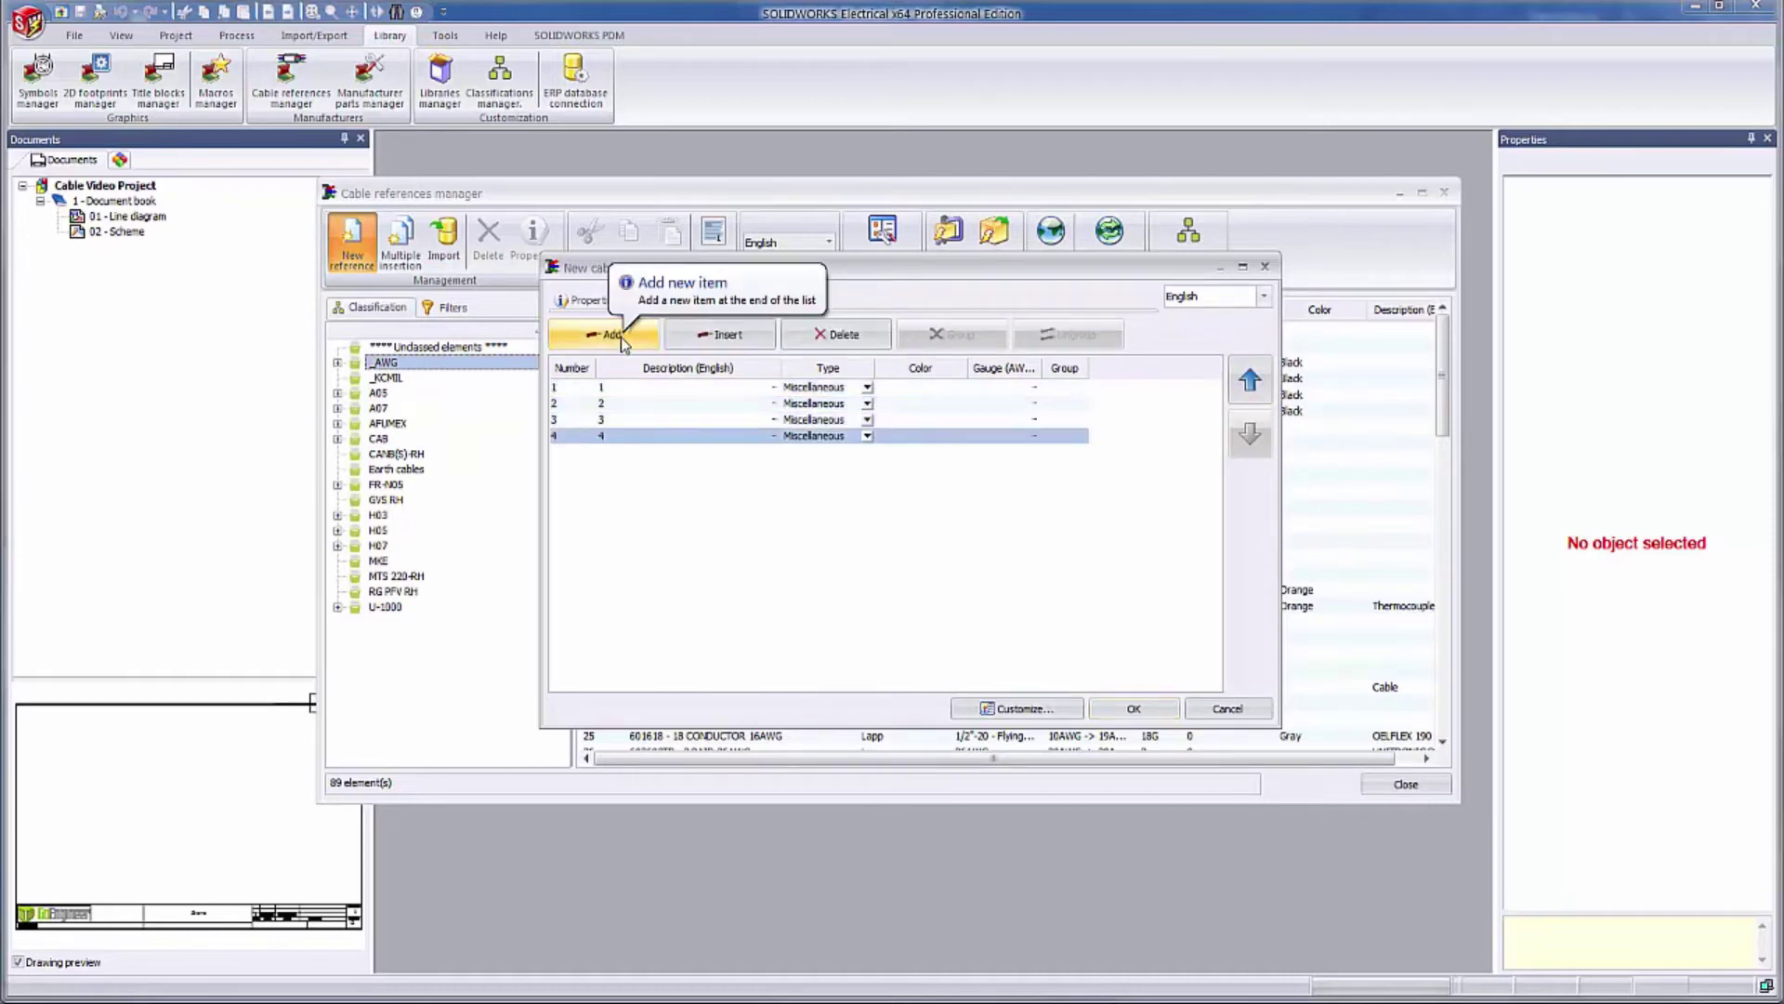
# Give all four cores a gauge of 22
pyautogui.click(974, 388)
pyautogui.keyDown('shift'); pyautogui.click(1015, 440); pyautogui.keyUp('shift')
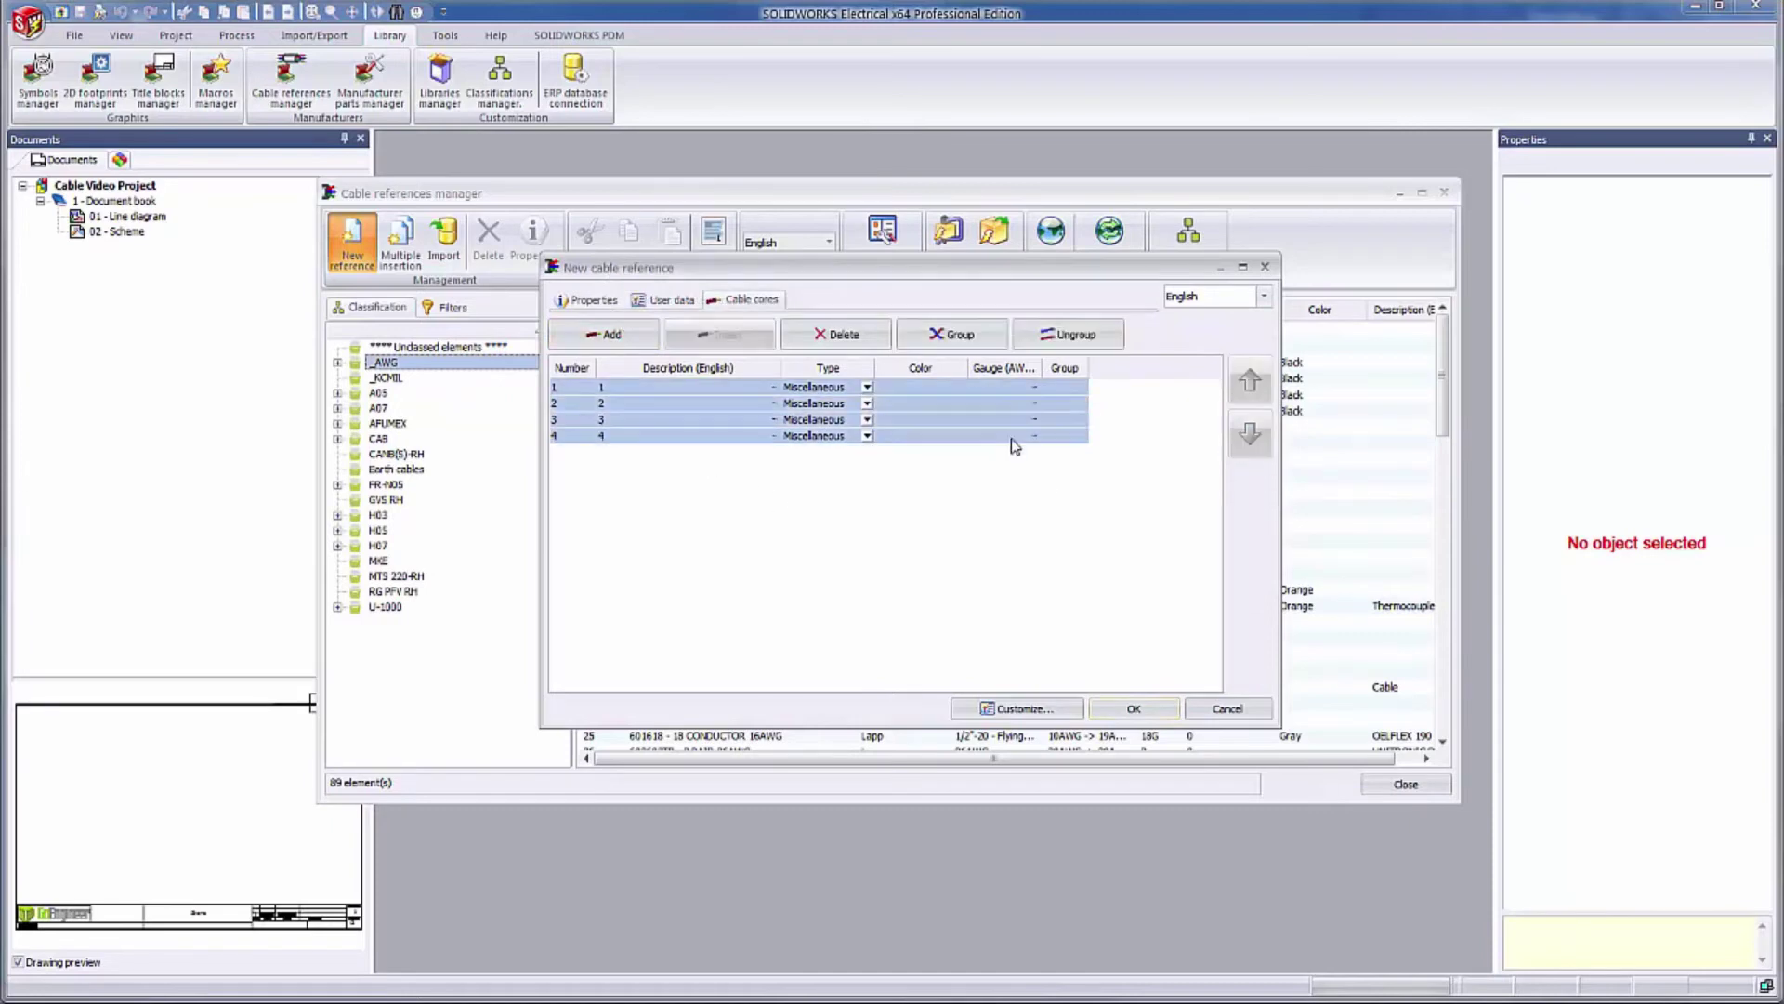
pyautogui.click(1003, 388)
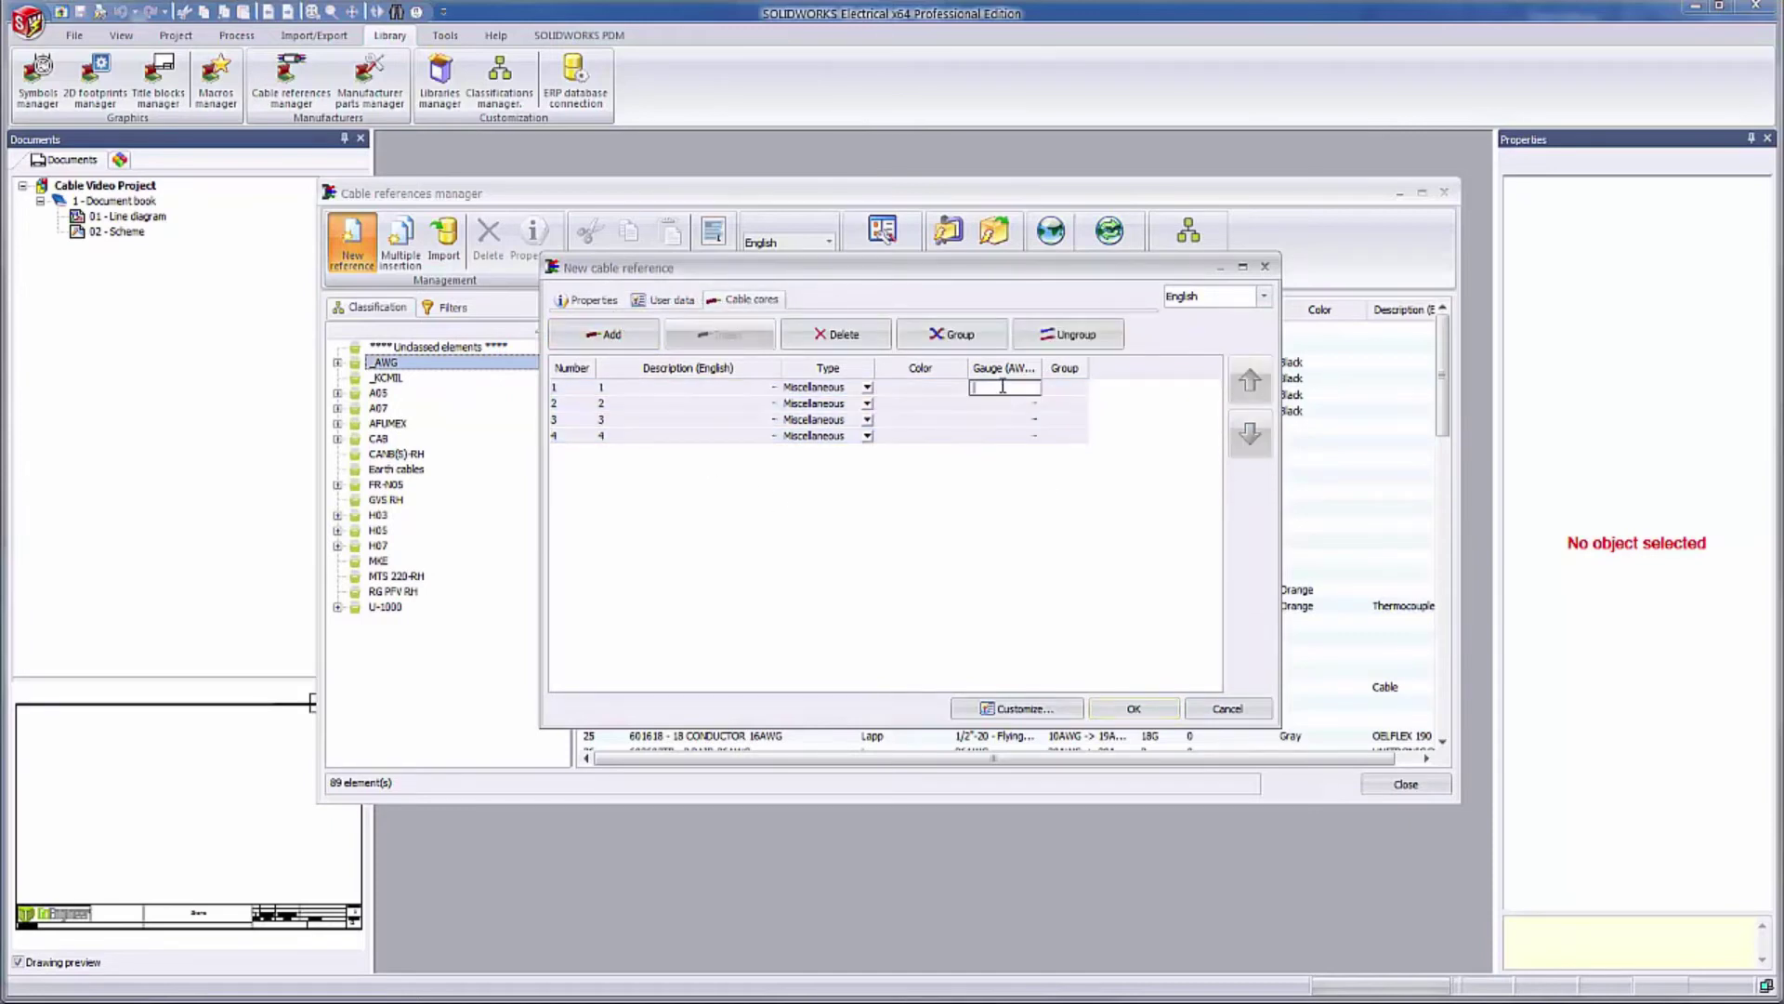
pyautogui.write('22')
pyautogui.click(1037, 509)
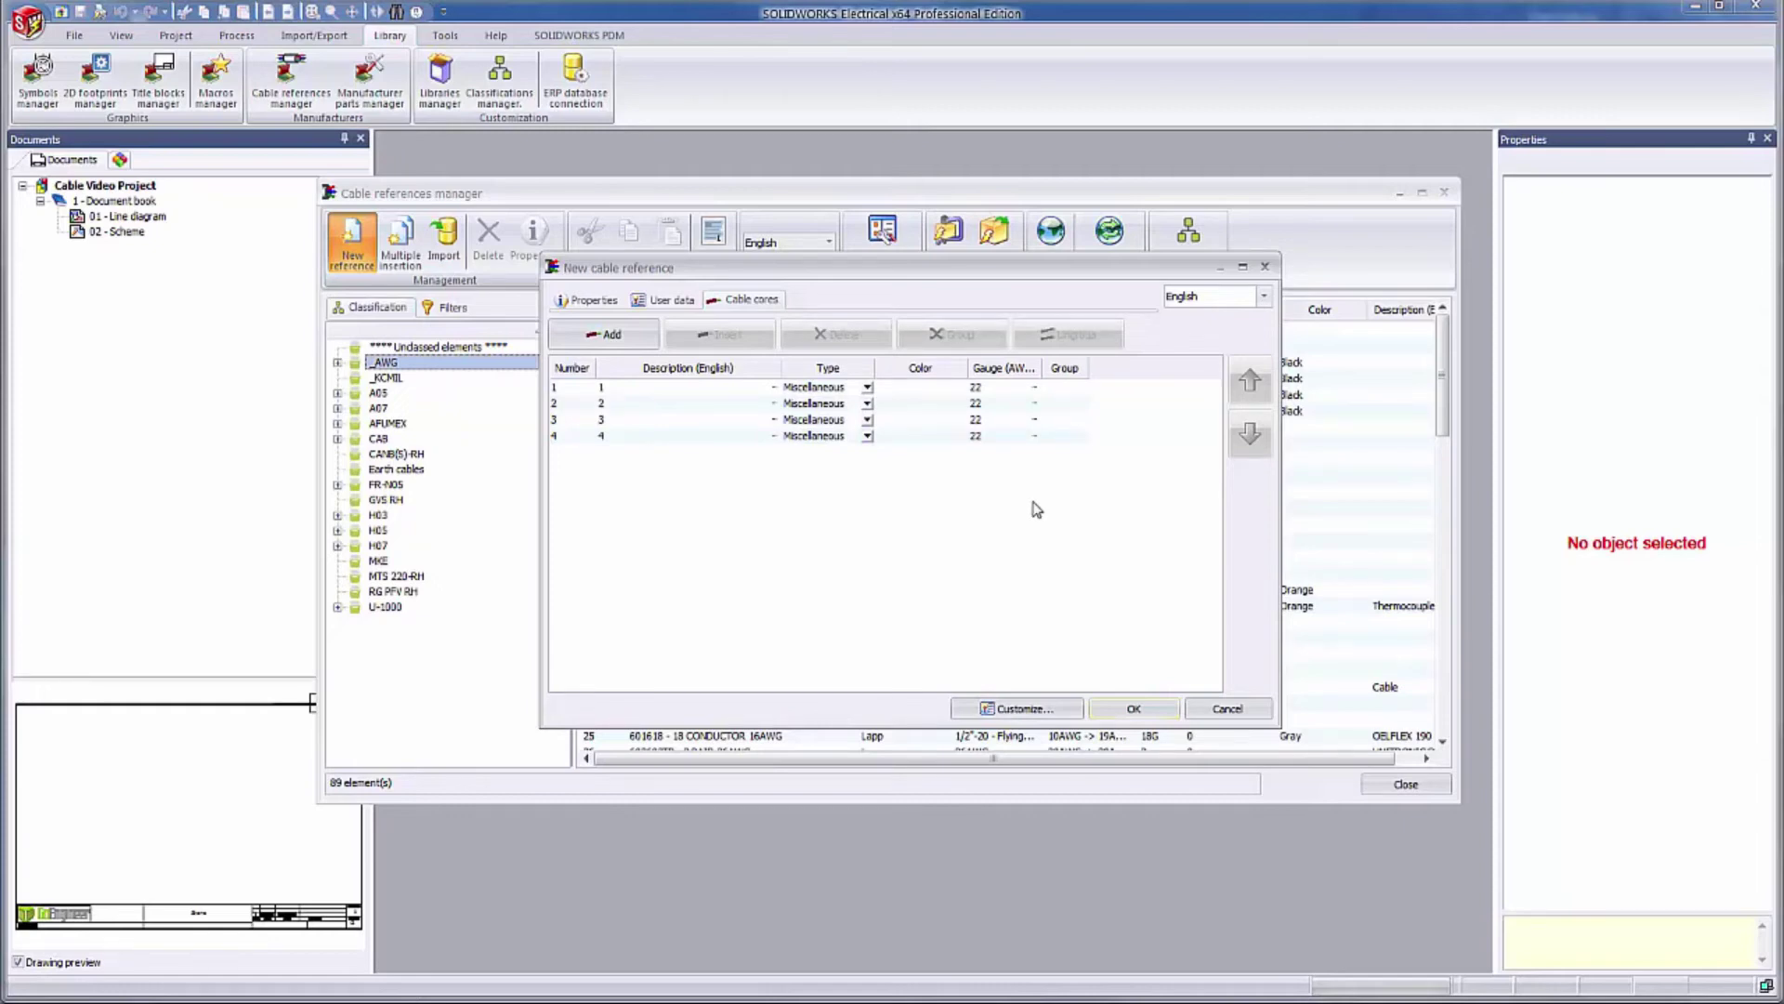
# Make the fourth core type Shield with the description 'Shield'
pyautogui.click(866, 436)
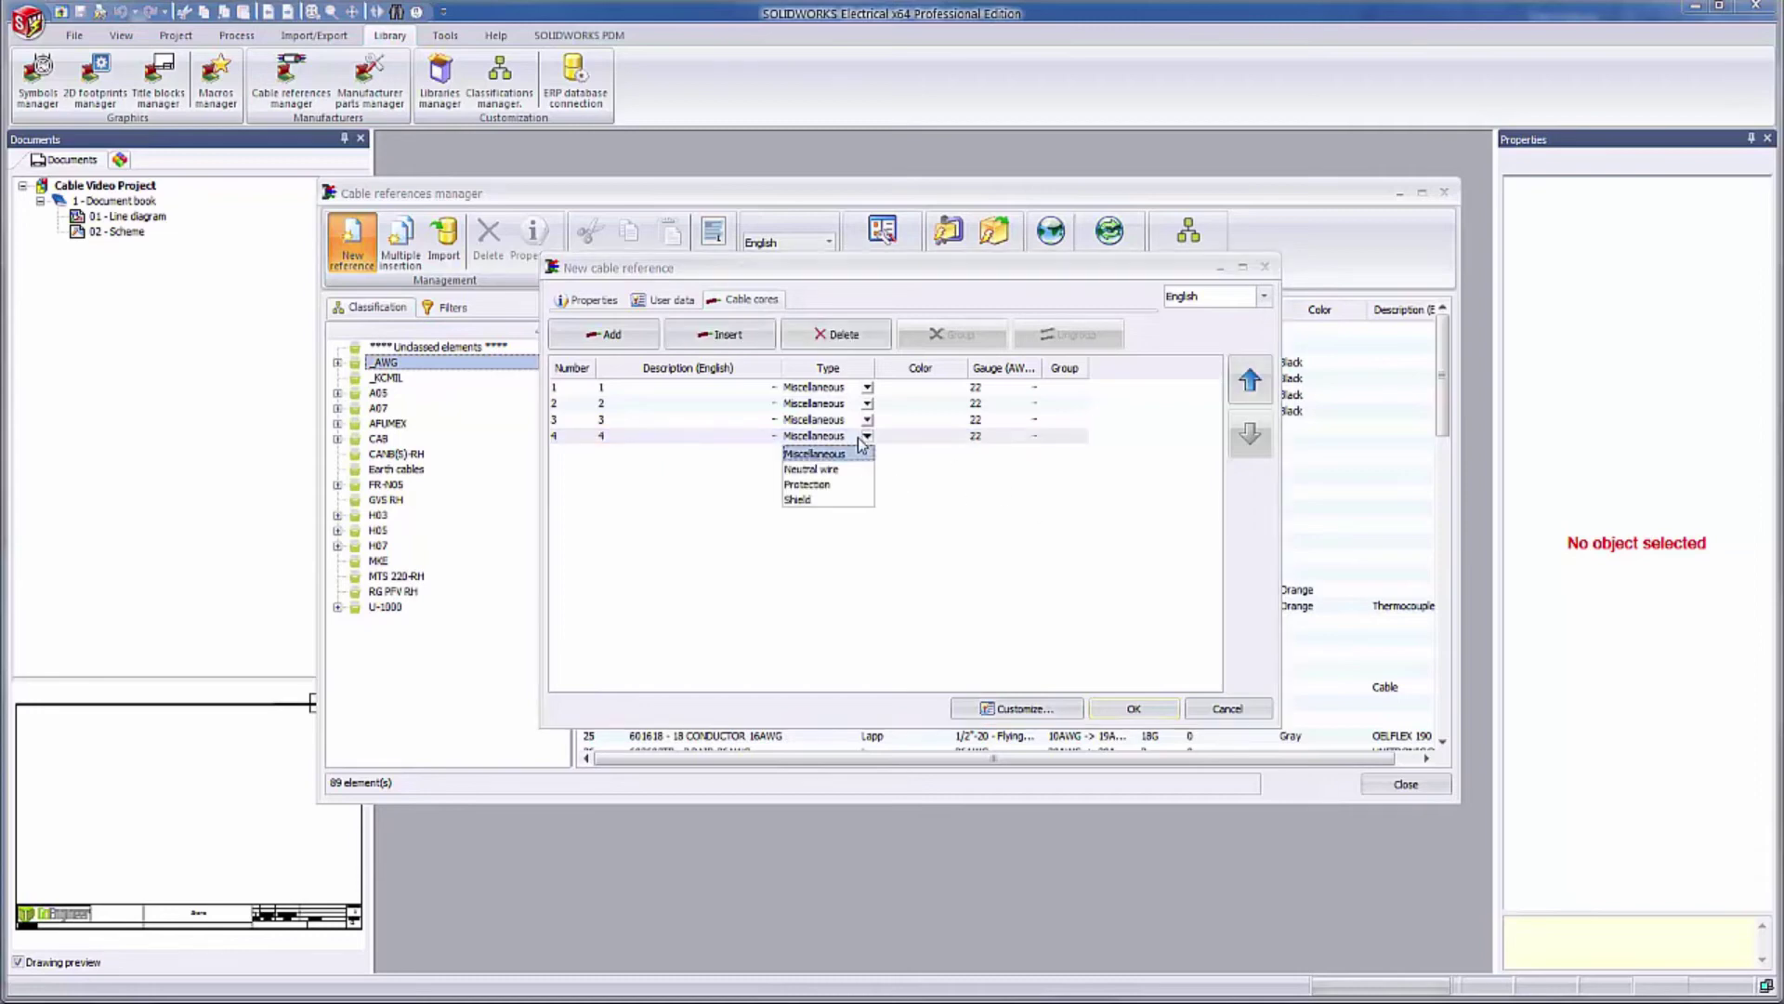
pyautogui.click(796, 502)
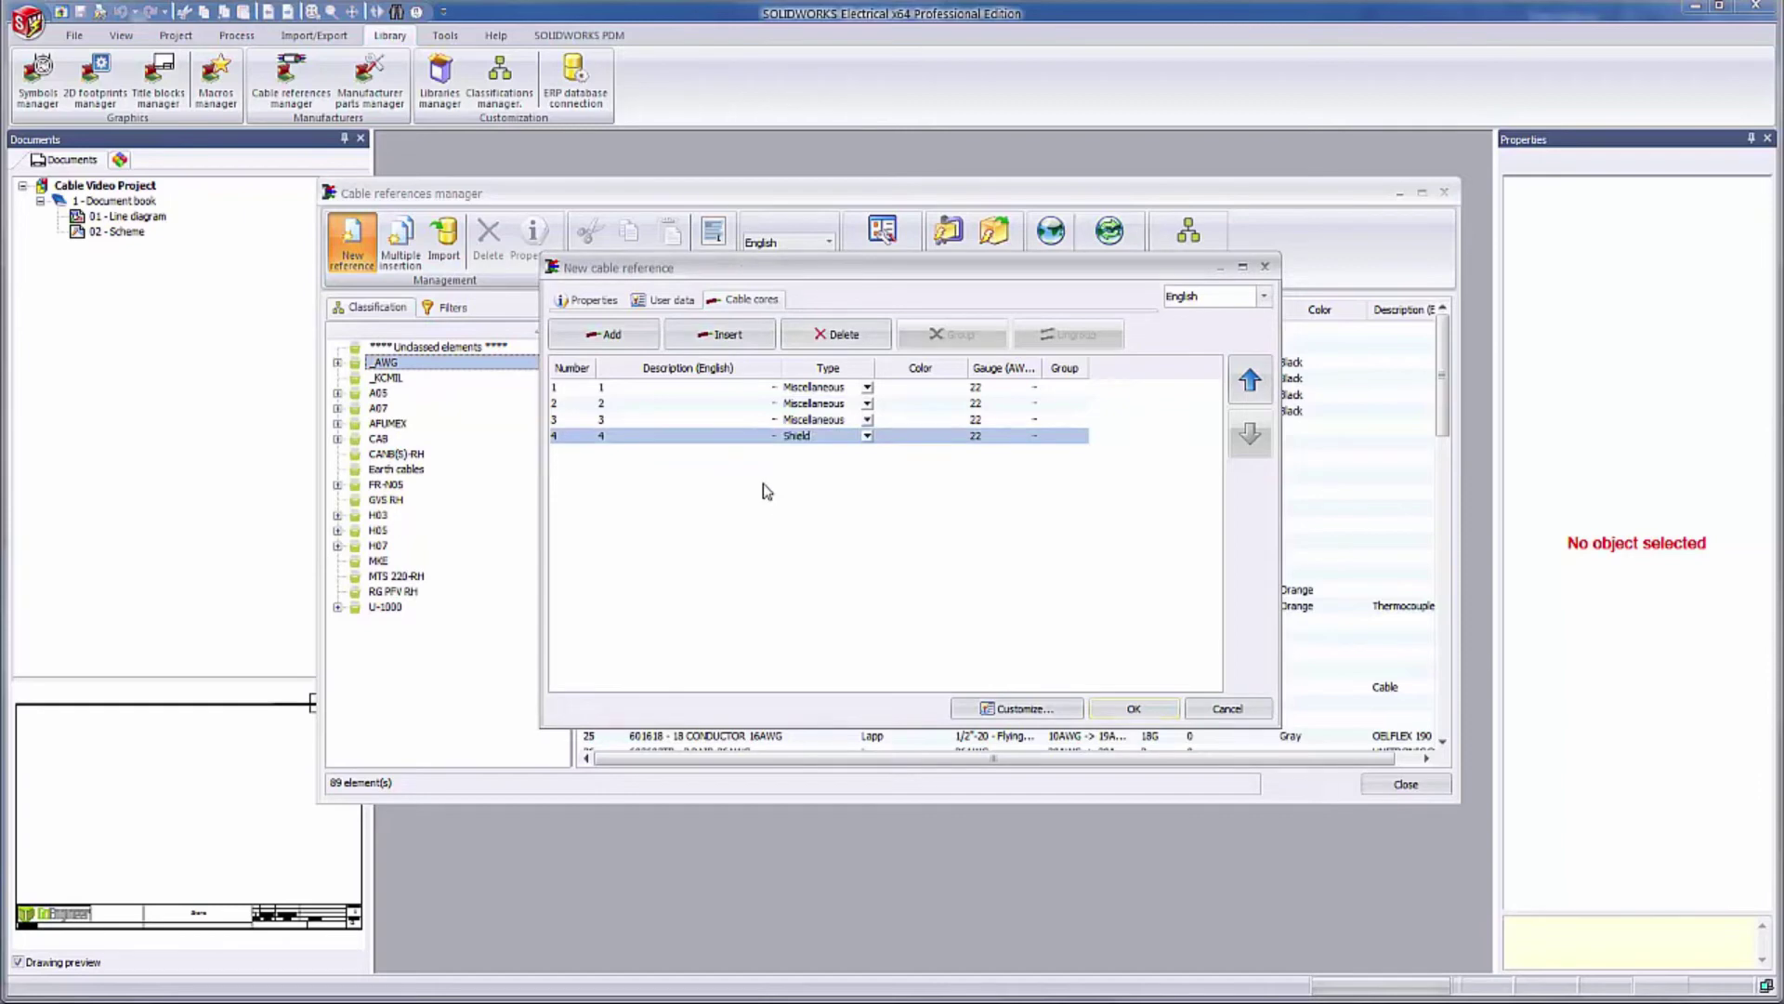
pyautogui.click(658, 444)
pyautogui.write('Shield')
pyautogui.press('Tab')
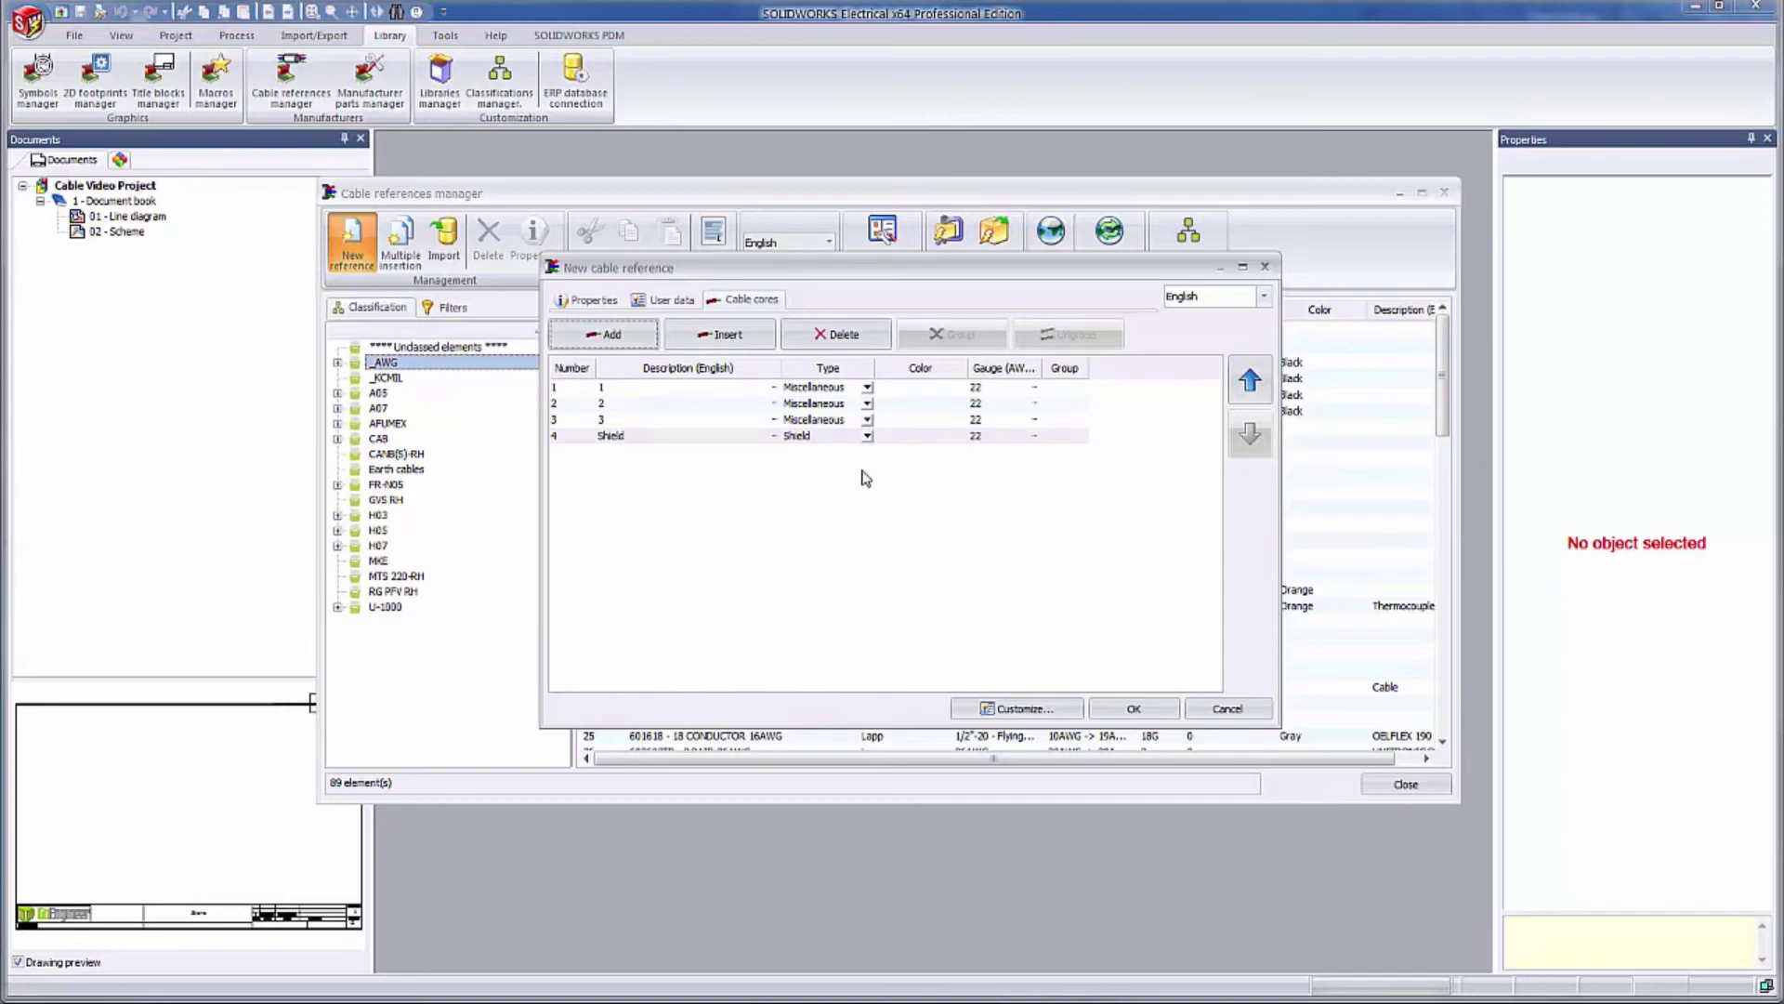
# Colour core 1 Black and core 2 Brown
pyautogui.doubleClick(929, 388)
pyautogui.click(1043, 483)
pyautogui.click(882, 514)
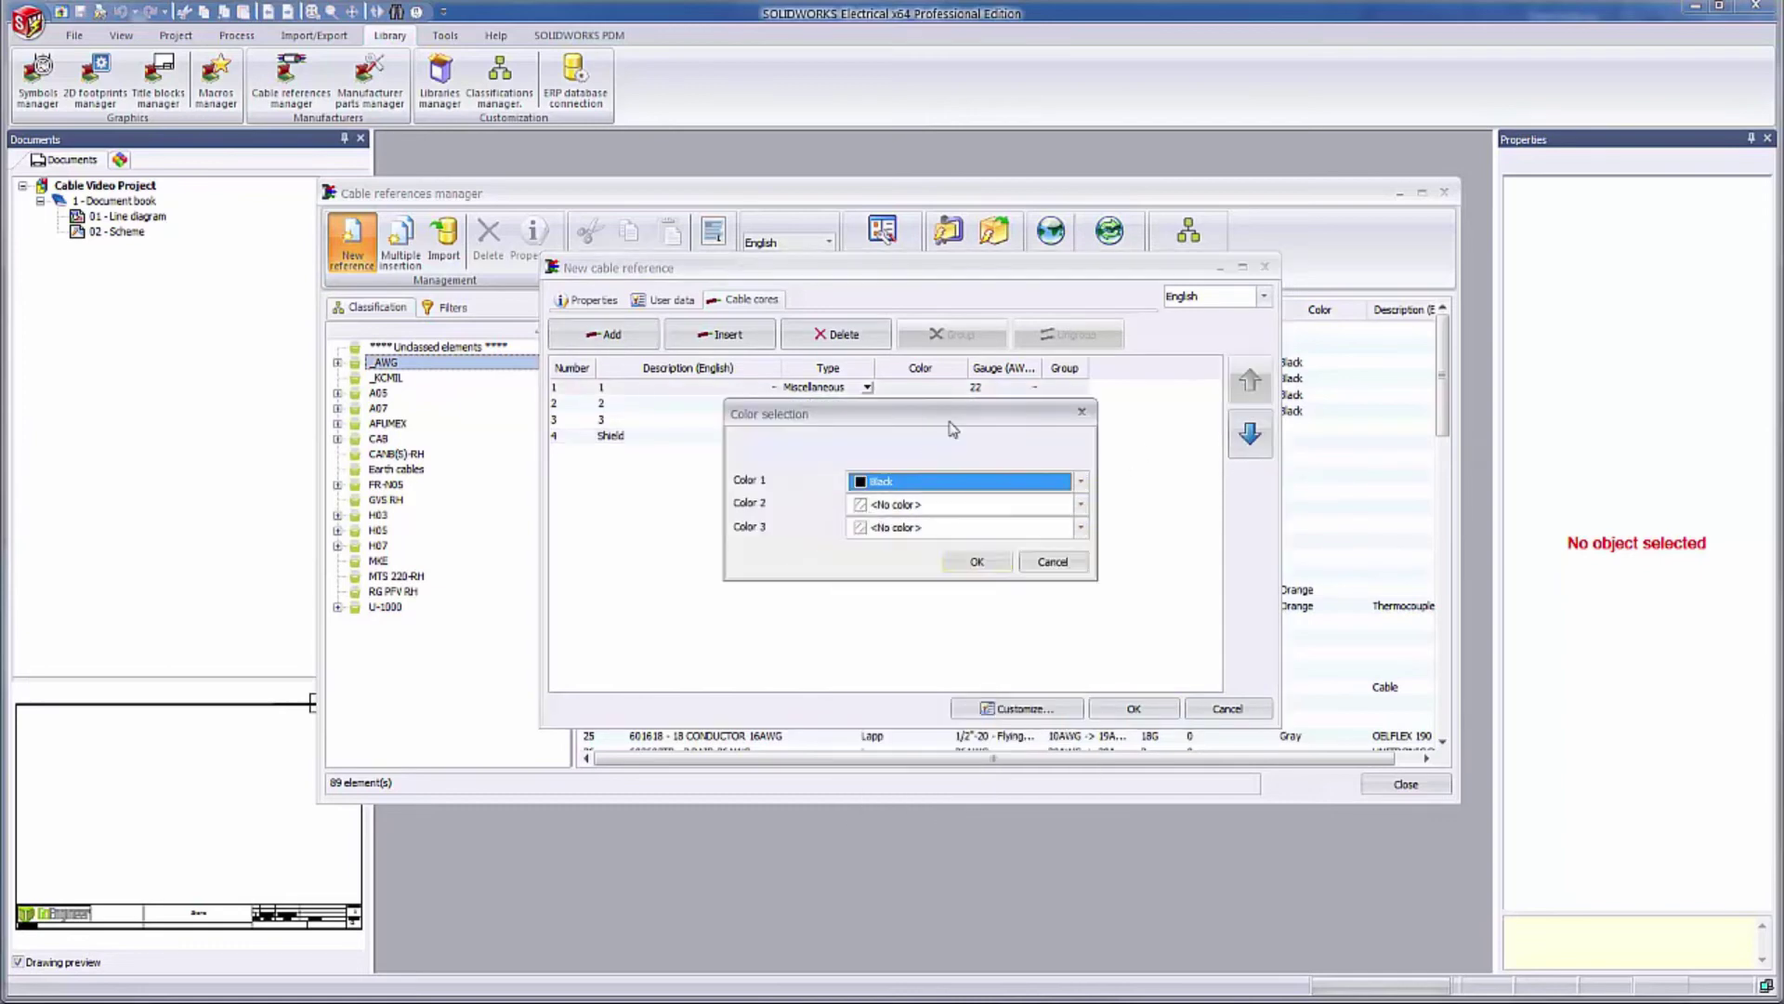
pyautogui.click(976, 561)
pyautogui.doubleClick(929, 403)
pyautogui.click(1079, 481)
pyautogui.click(882, 530)
pyautogui.click(976, 562)
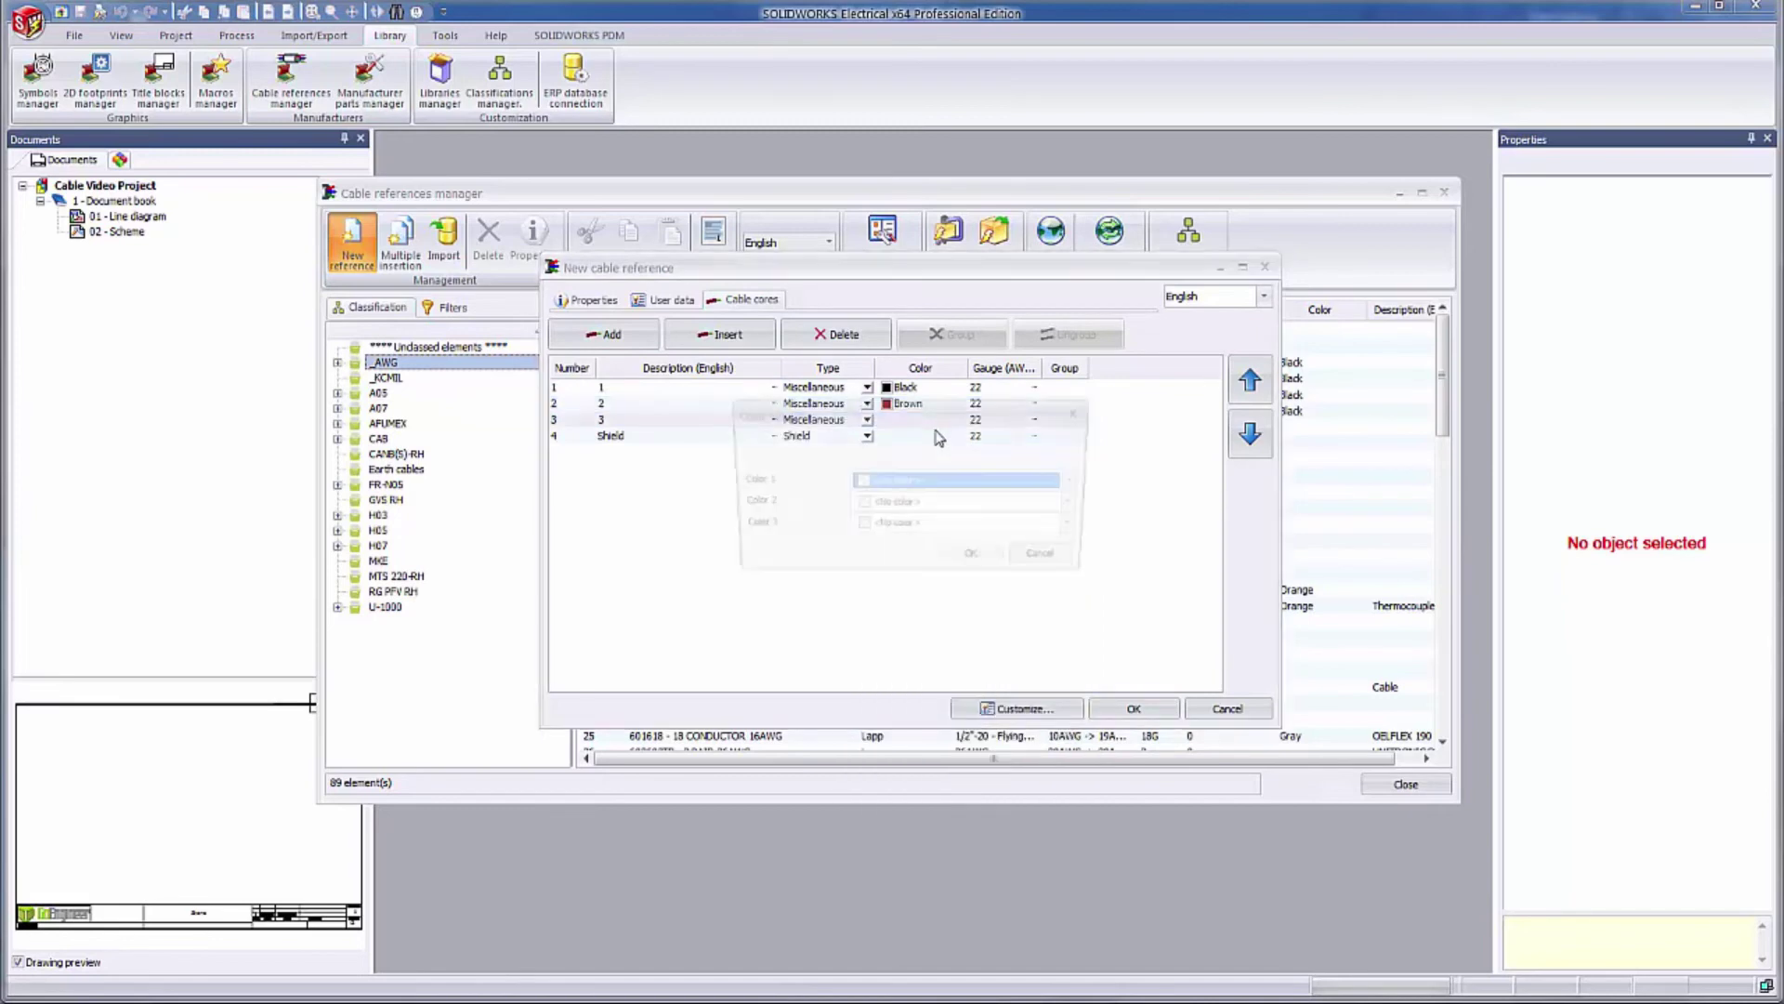
# Colour core 3 Red and the Shield core Green-yellow
pyautogui.click(1080, 482)
pyautogui.click(883, 547)
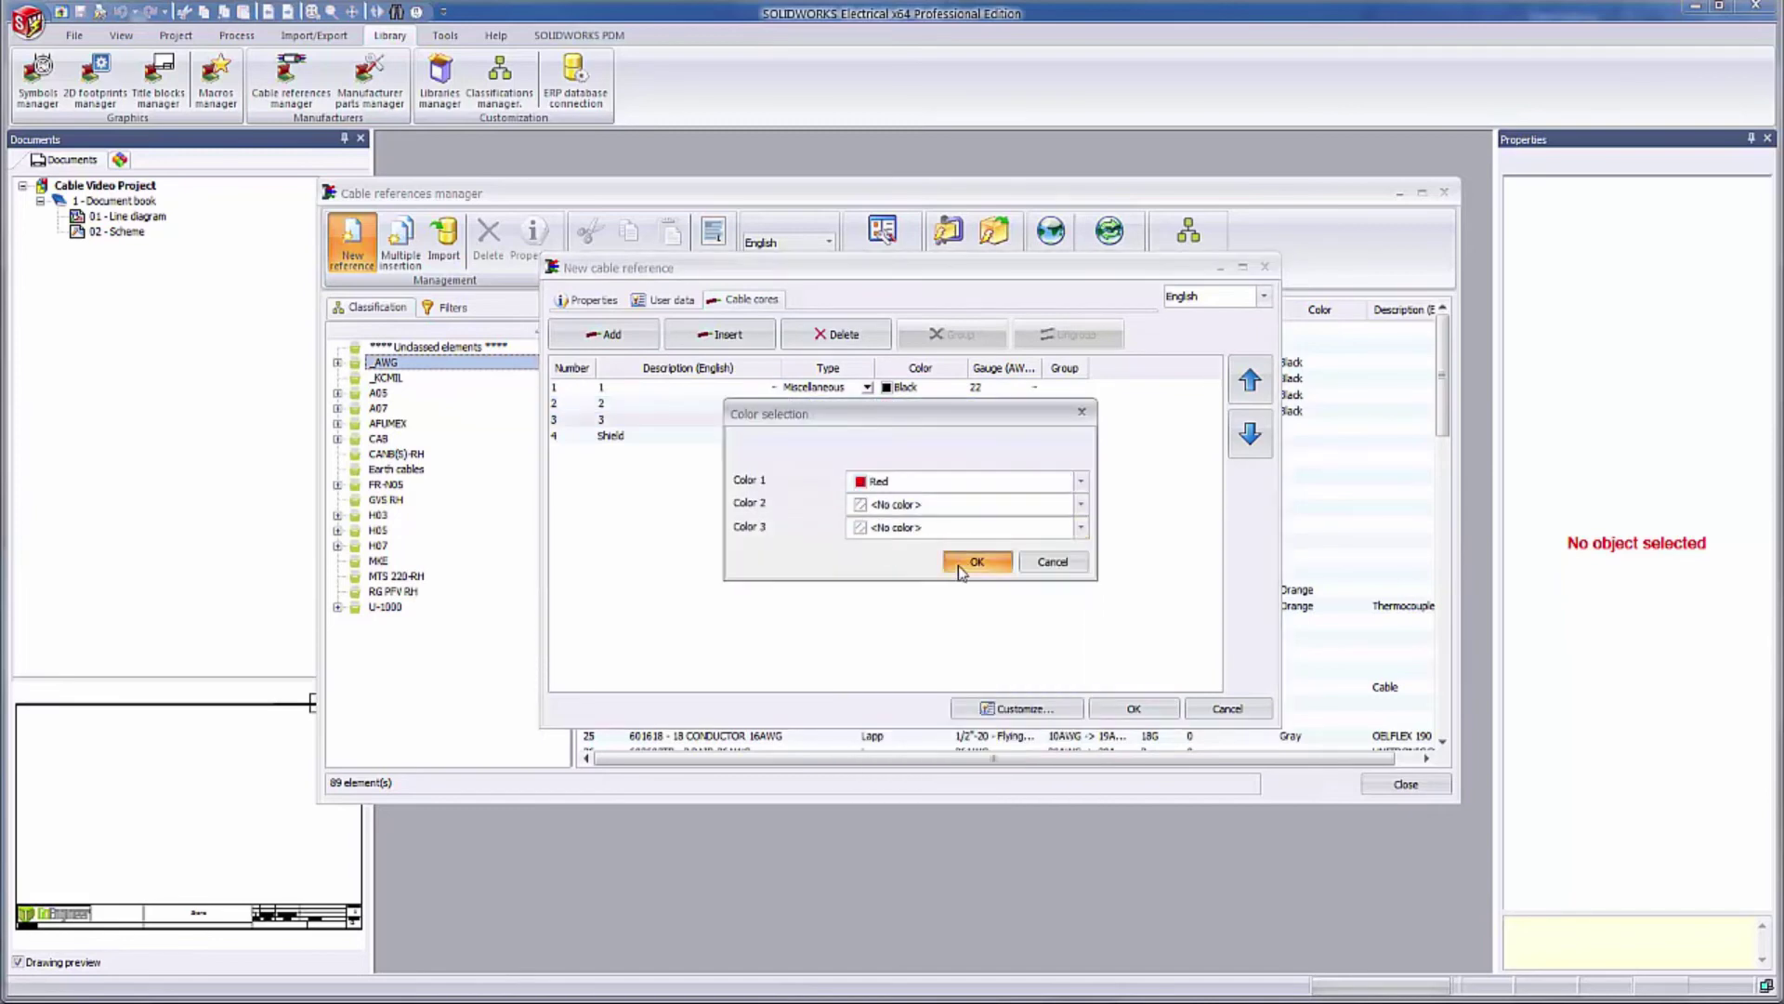
pyautogui.click(977, 561)
pyautogui.doubleClick(929, 435)
pyautogui.click(1080, 482)
pyautogui.click(901, 732)
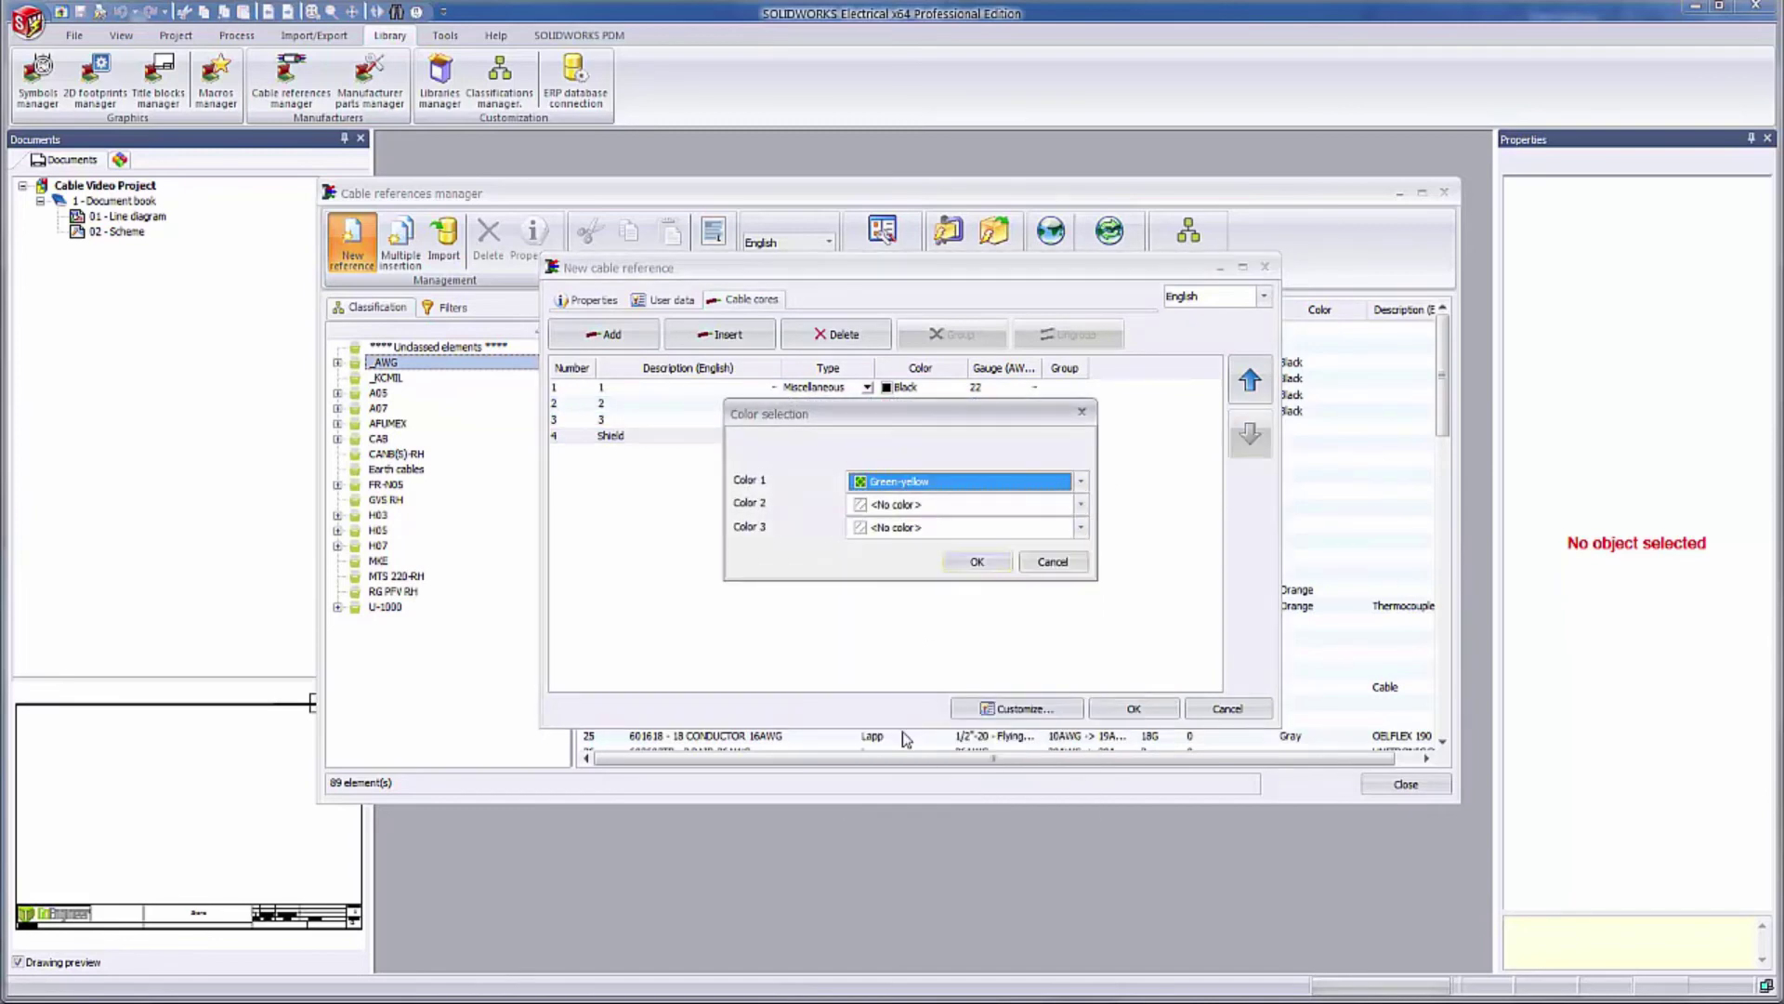
pyautogui.click(985, 565)
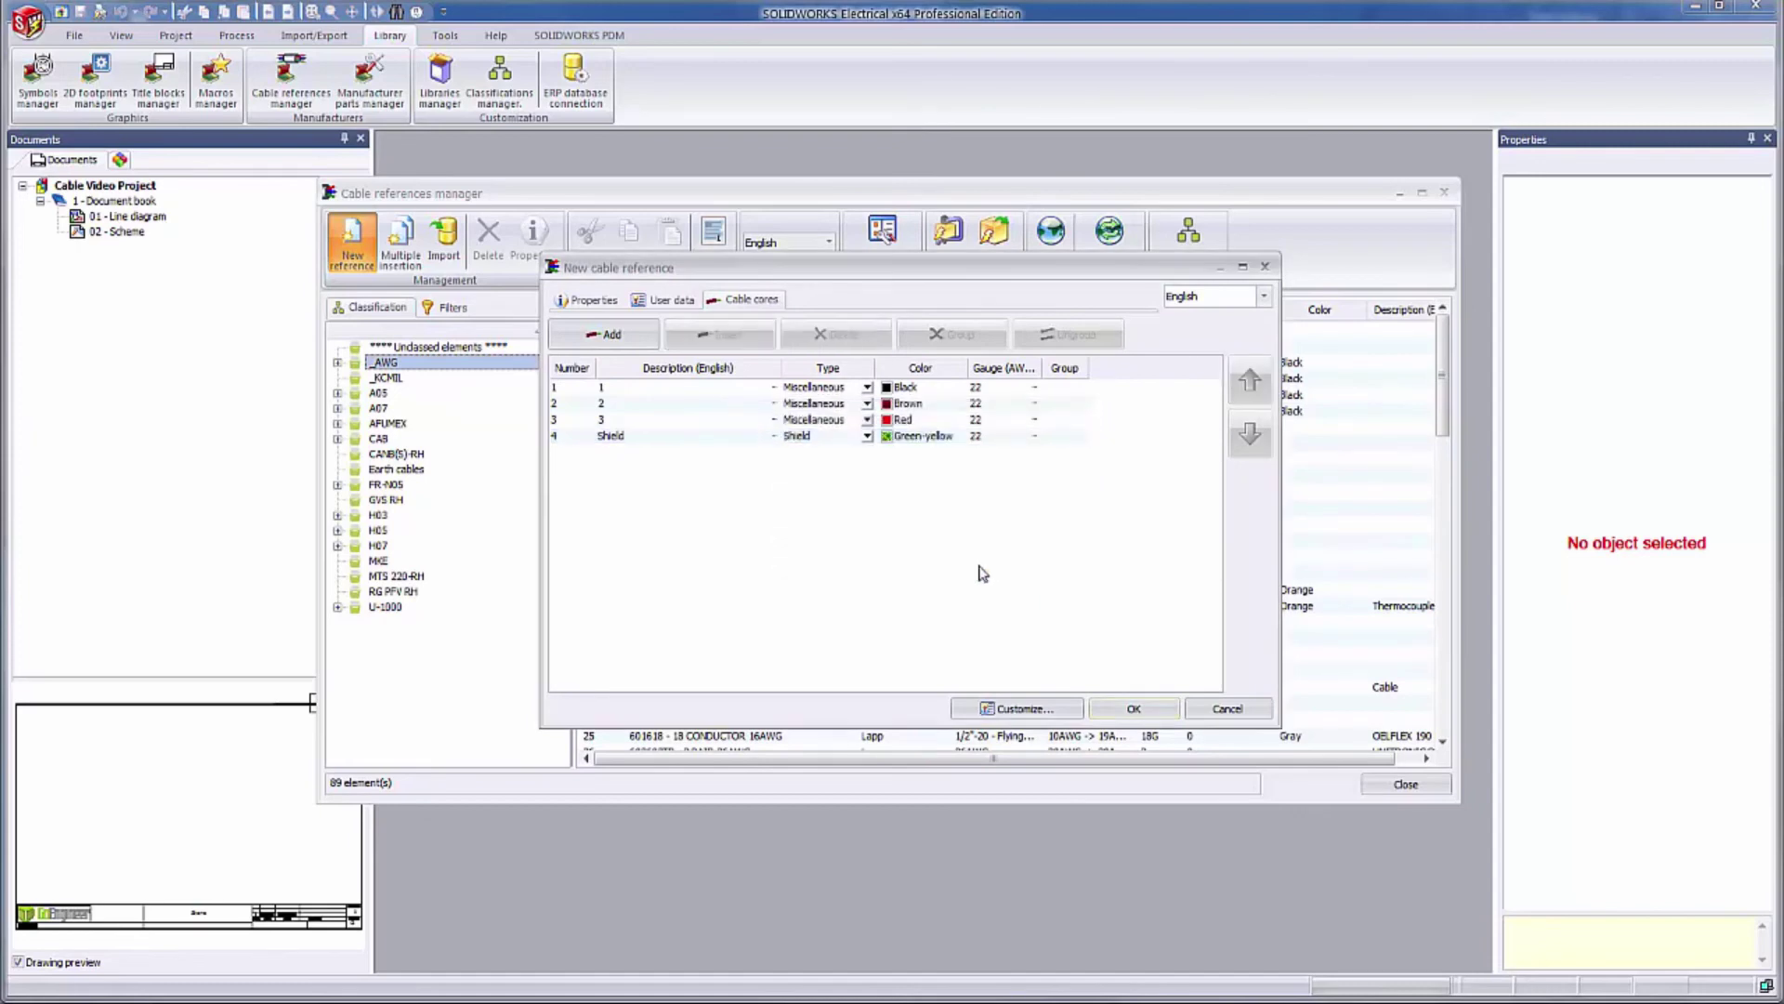
# Save cable 423-11 and select it in the _AWG\20AWG -> 29AWG class list
pyautogui.click(1134, 708)
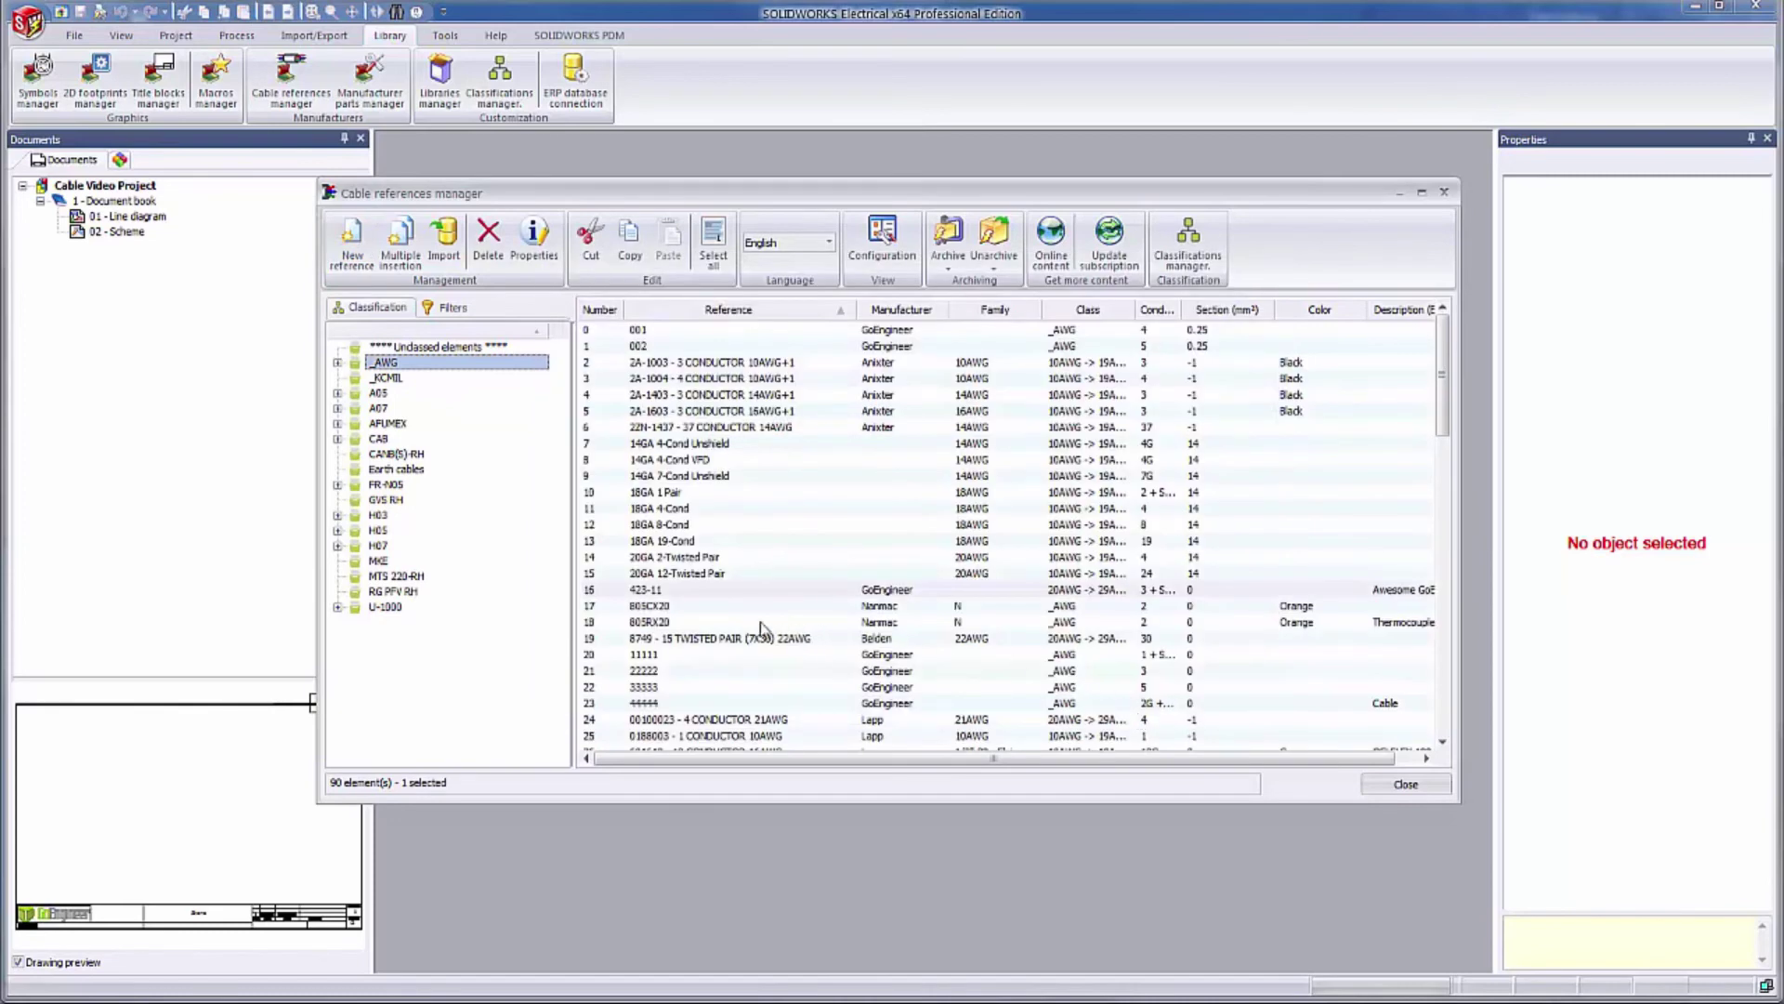
pyautogui.click(338, 364)
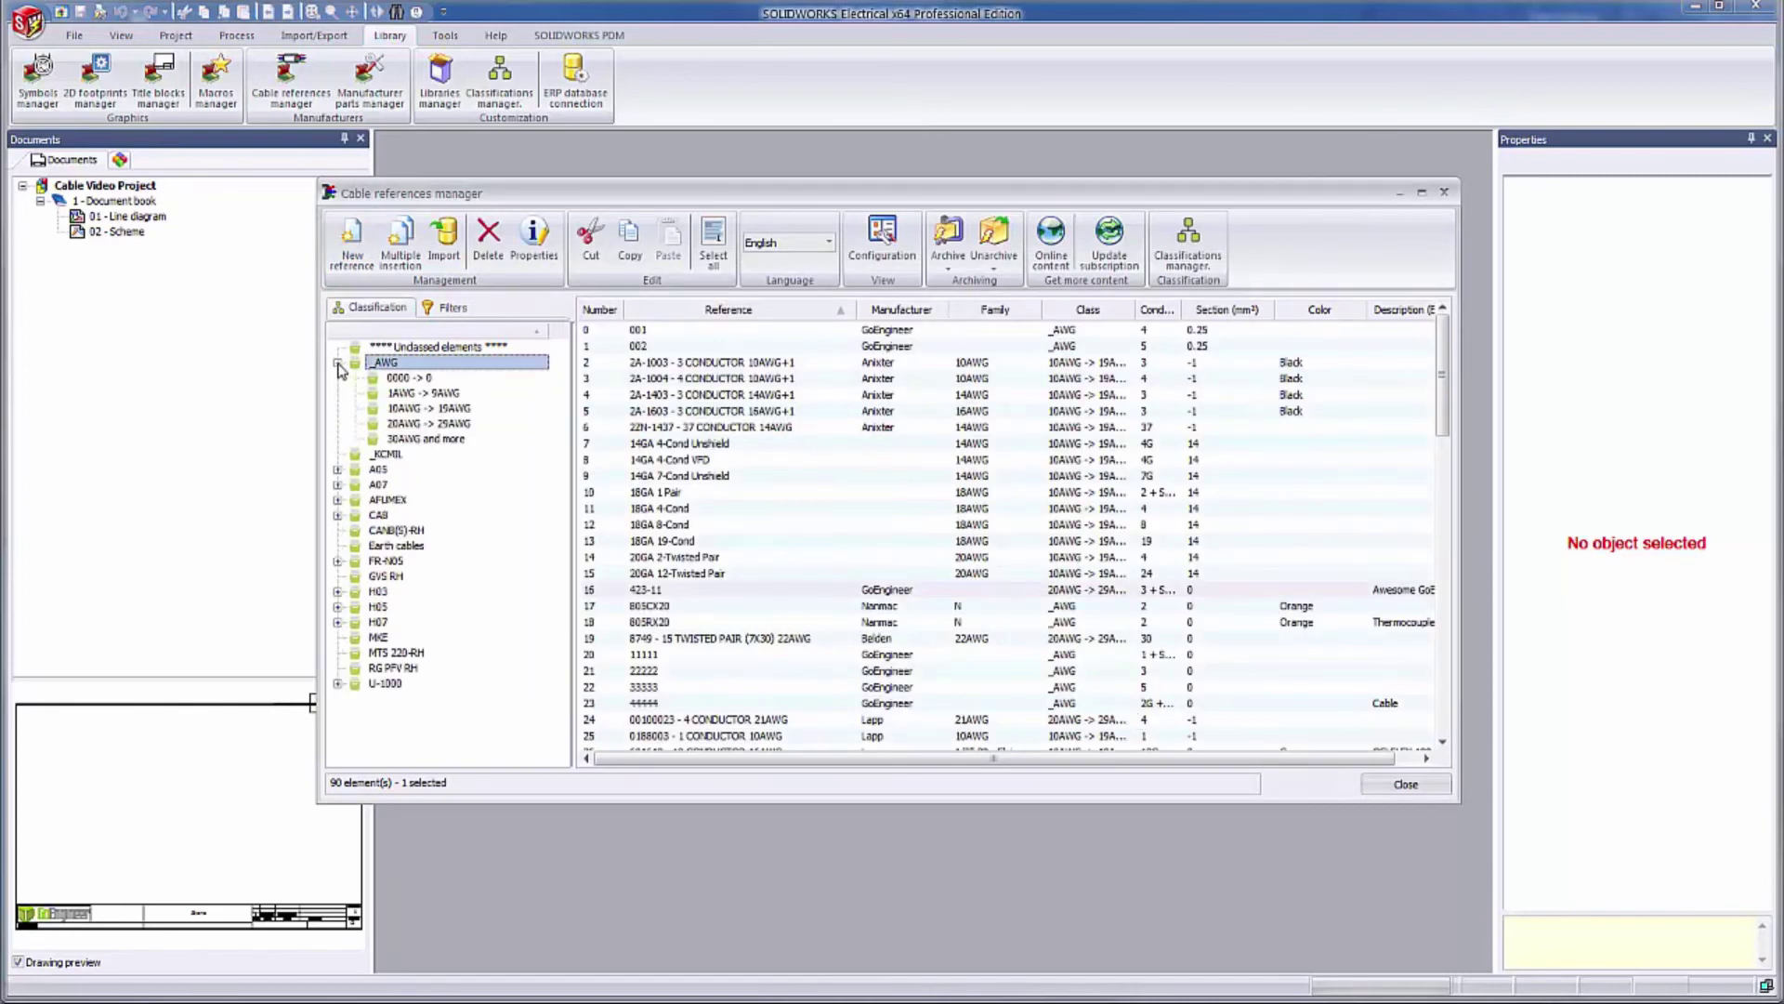
pyautogui.click(461, 425)
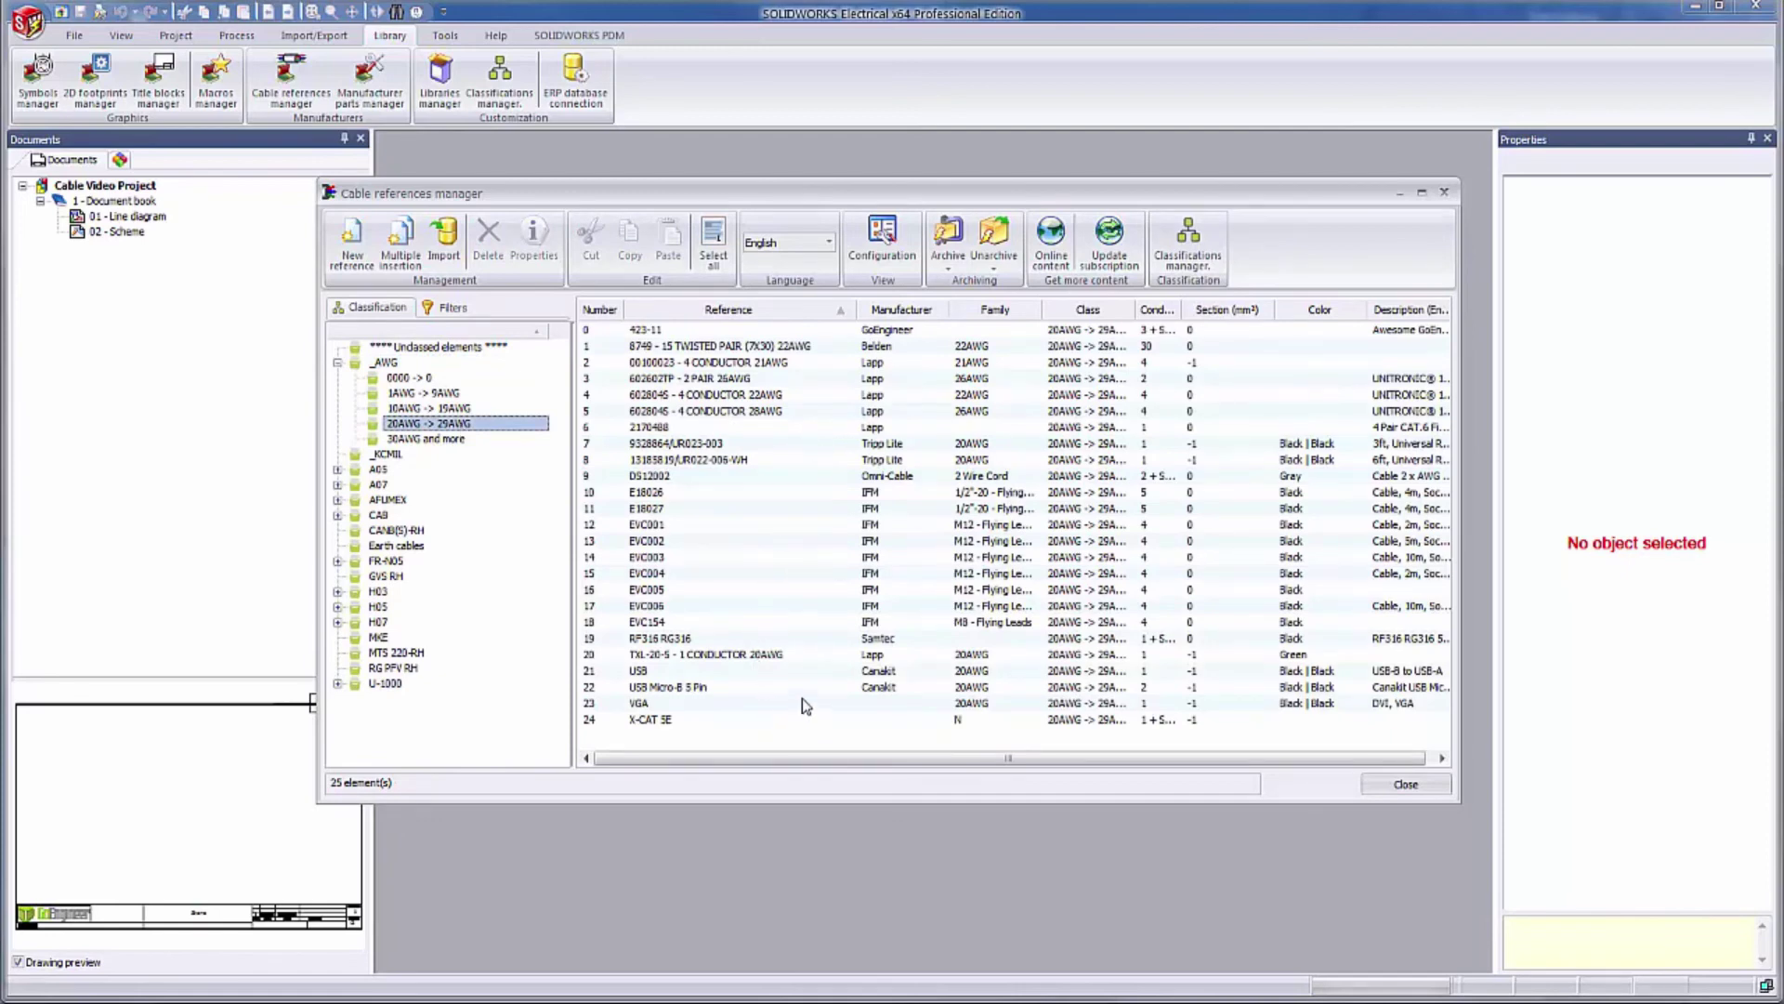
pyautogui.click(716, 331)
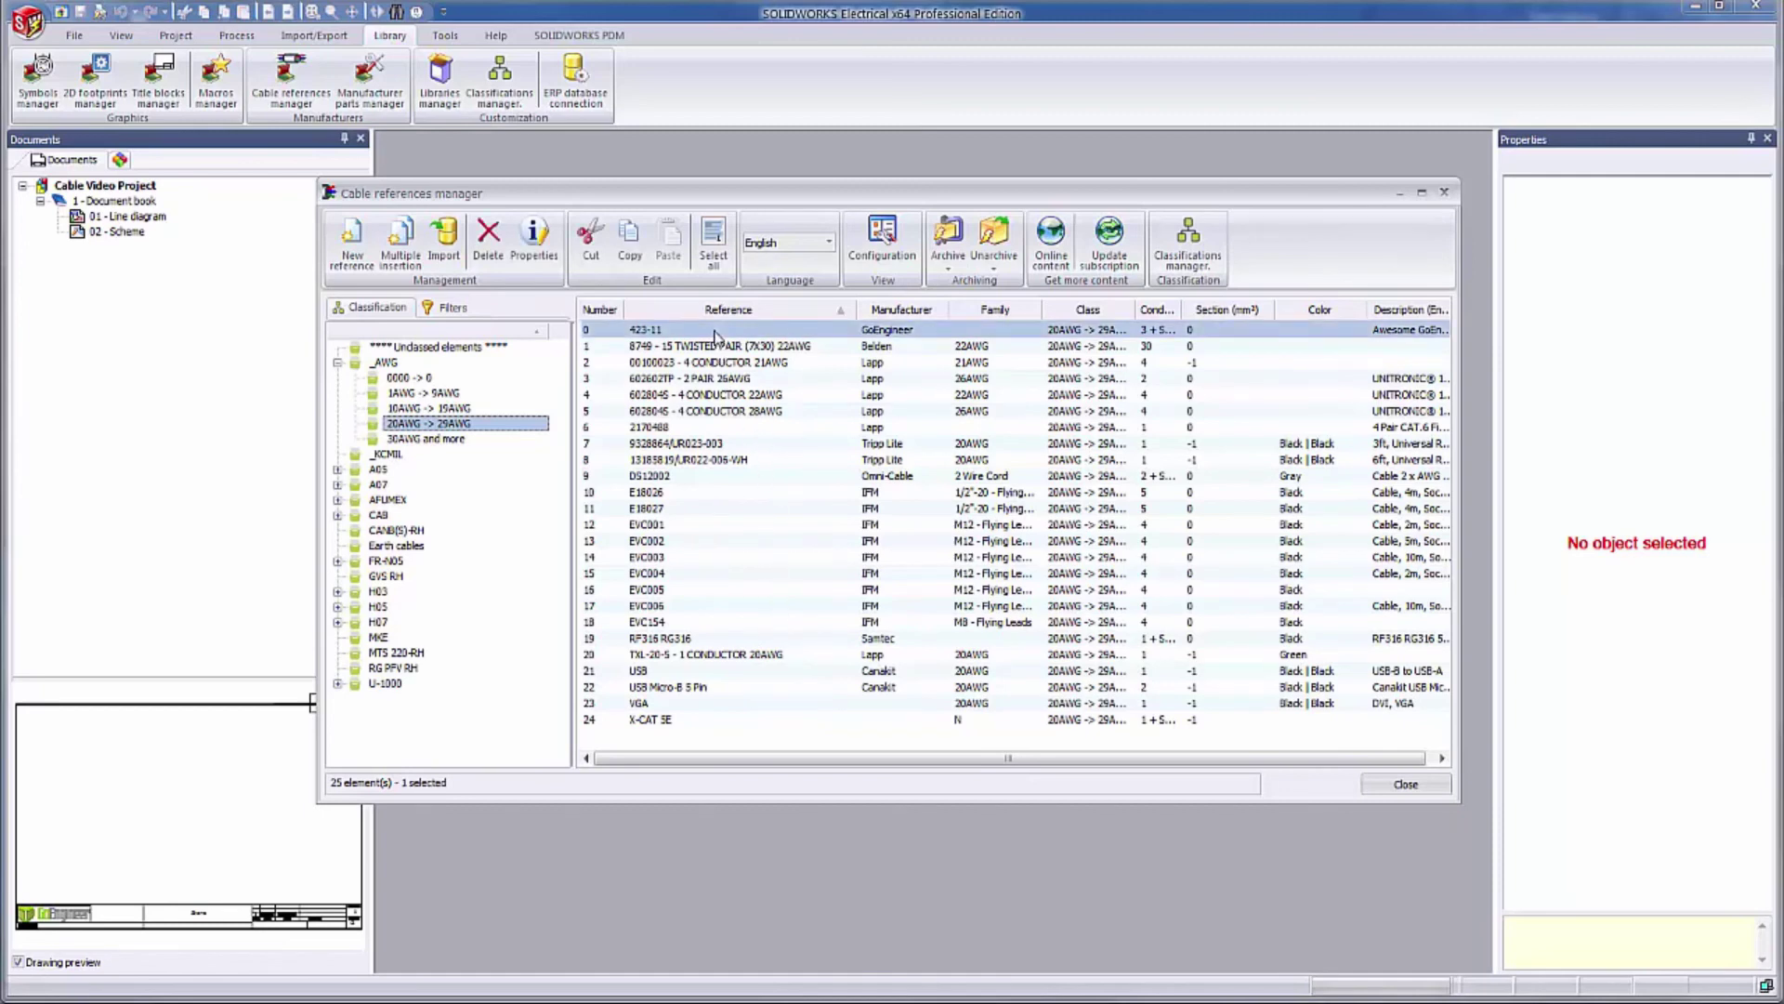
# Clear filters, filter by manufacturer GoEngineer, and select 423-11 showing 3 + Shield conductors
pyautogui.click(453, 308)
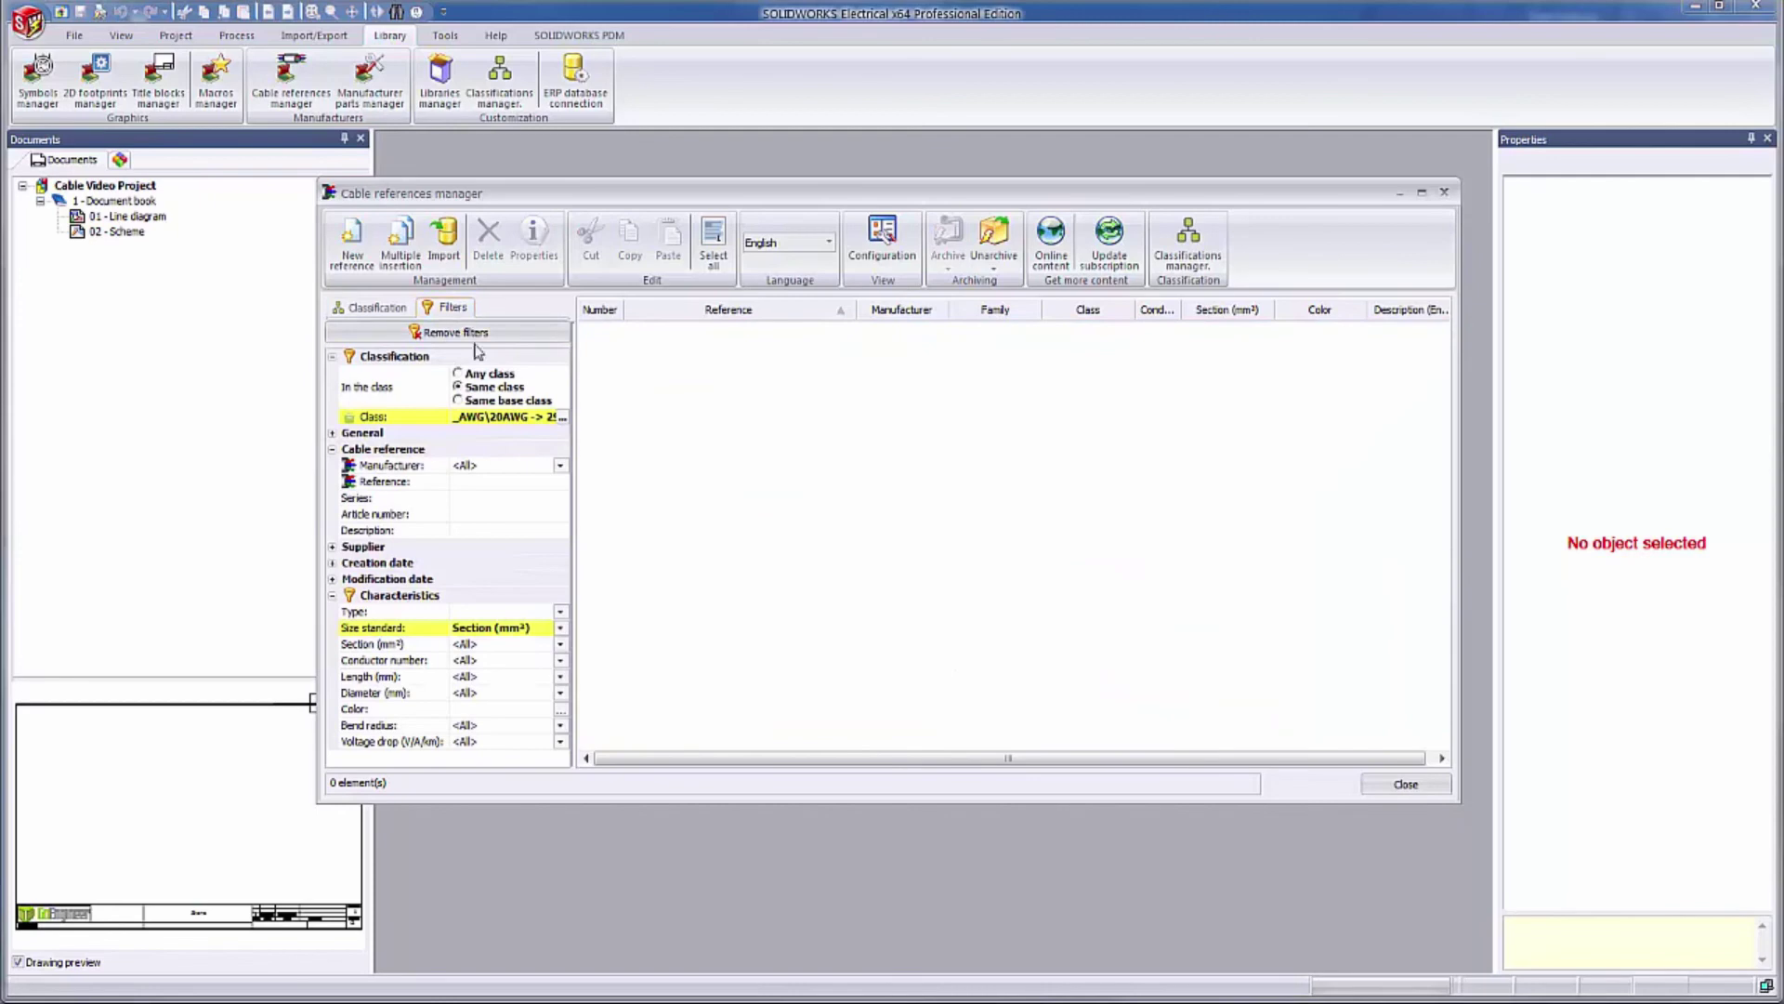
pyautogui.click(460, 333)
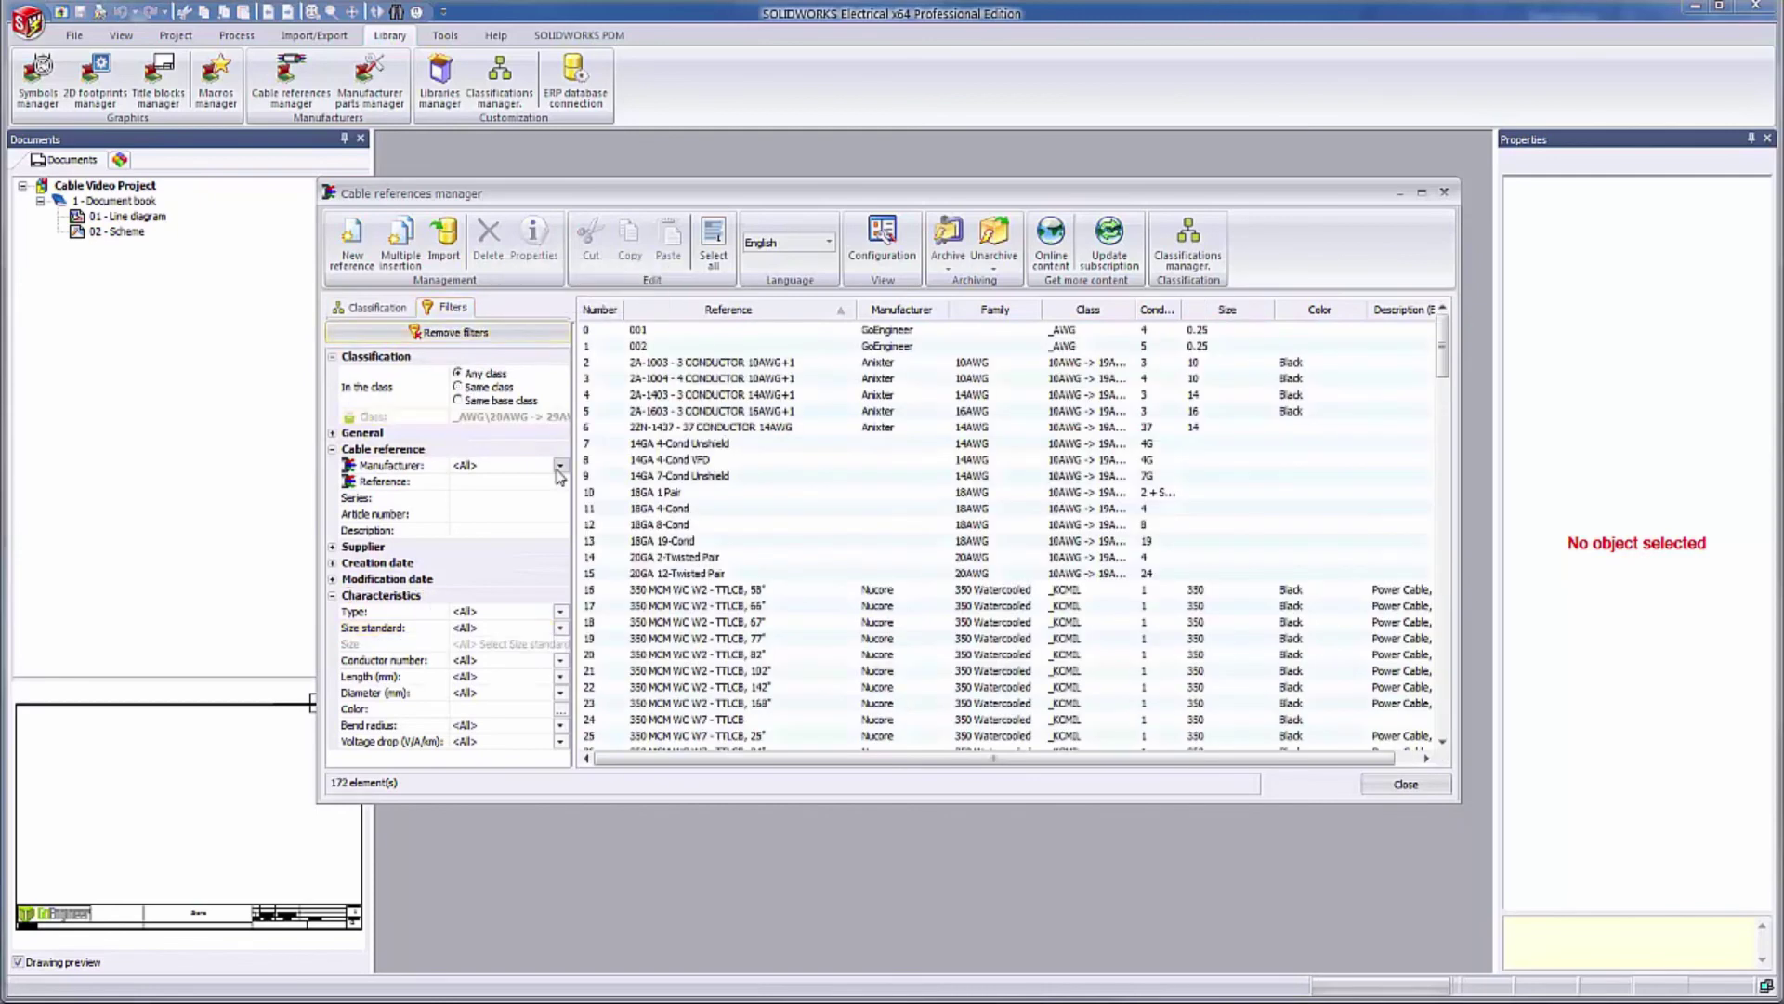
pyautogui.click(561, 465)
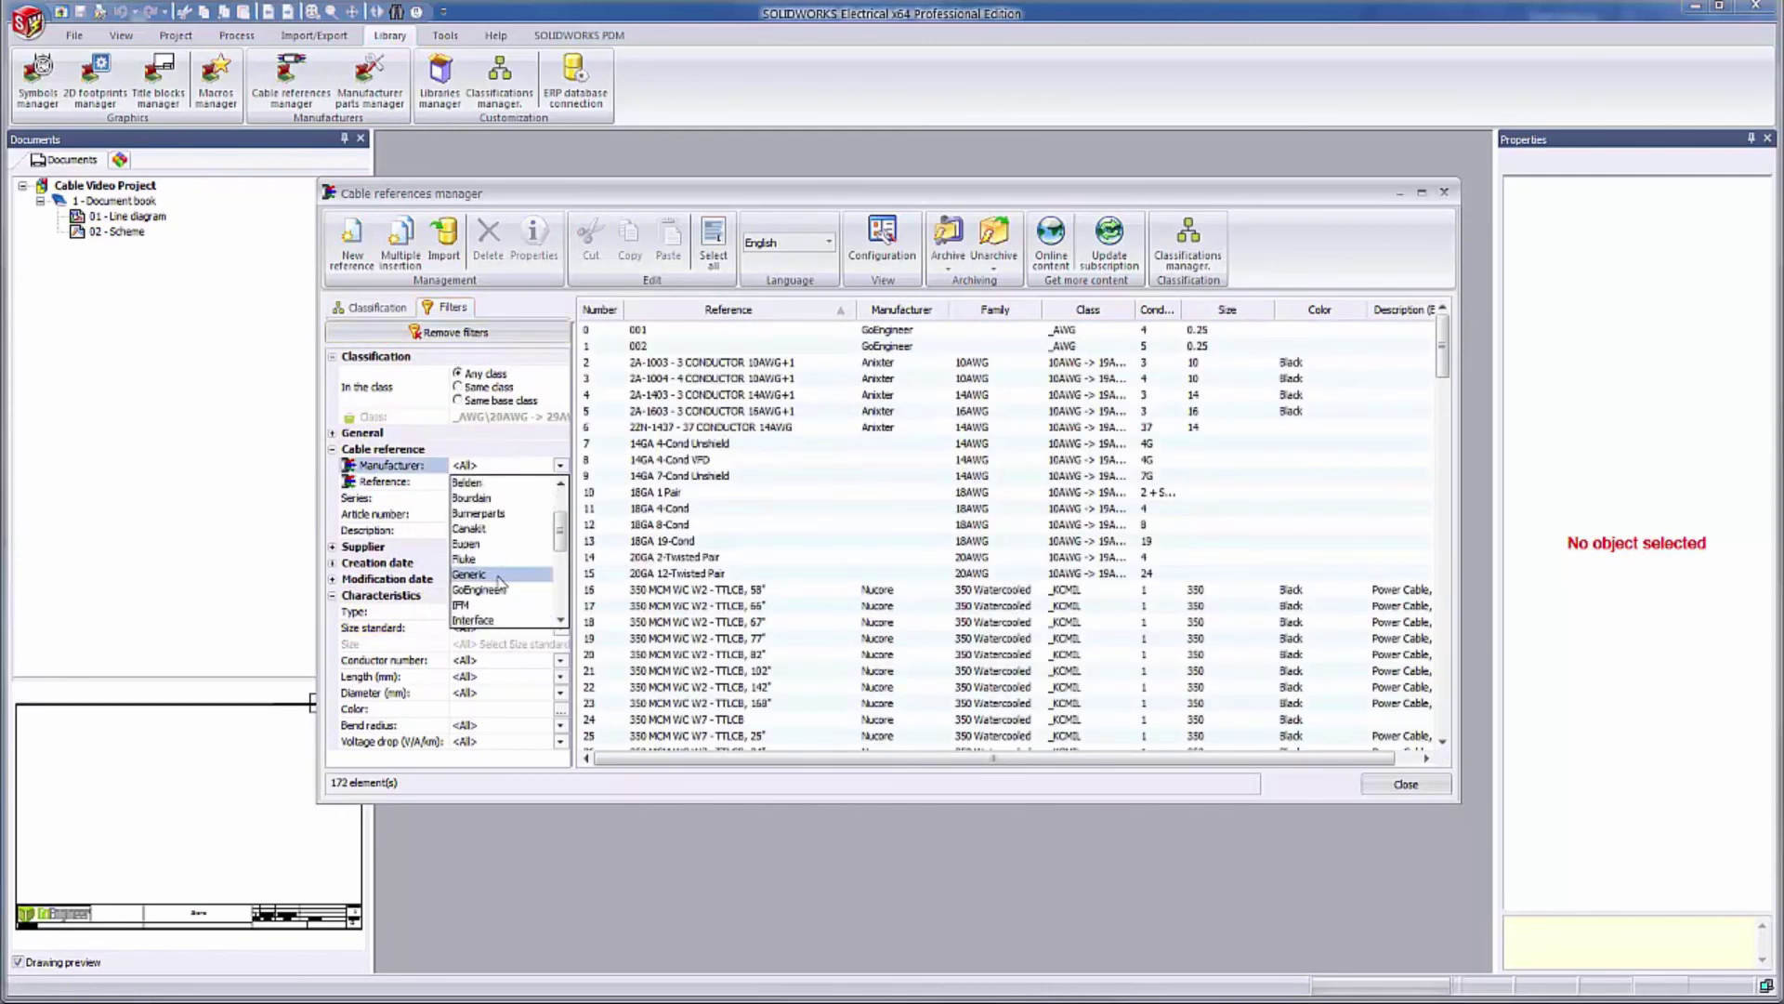
pyautogui.click(500, 595)
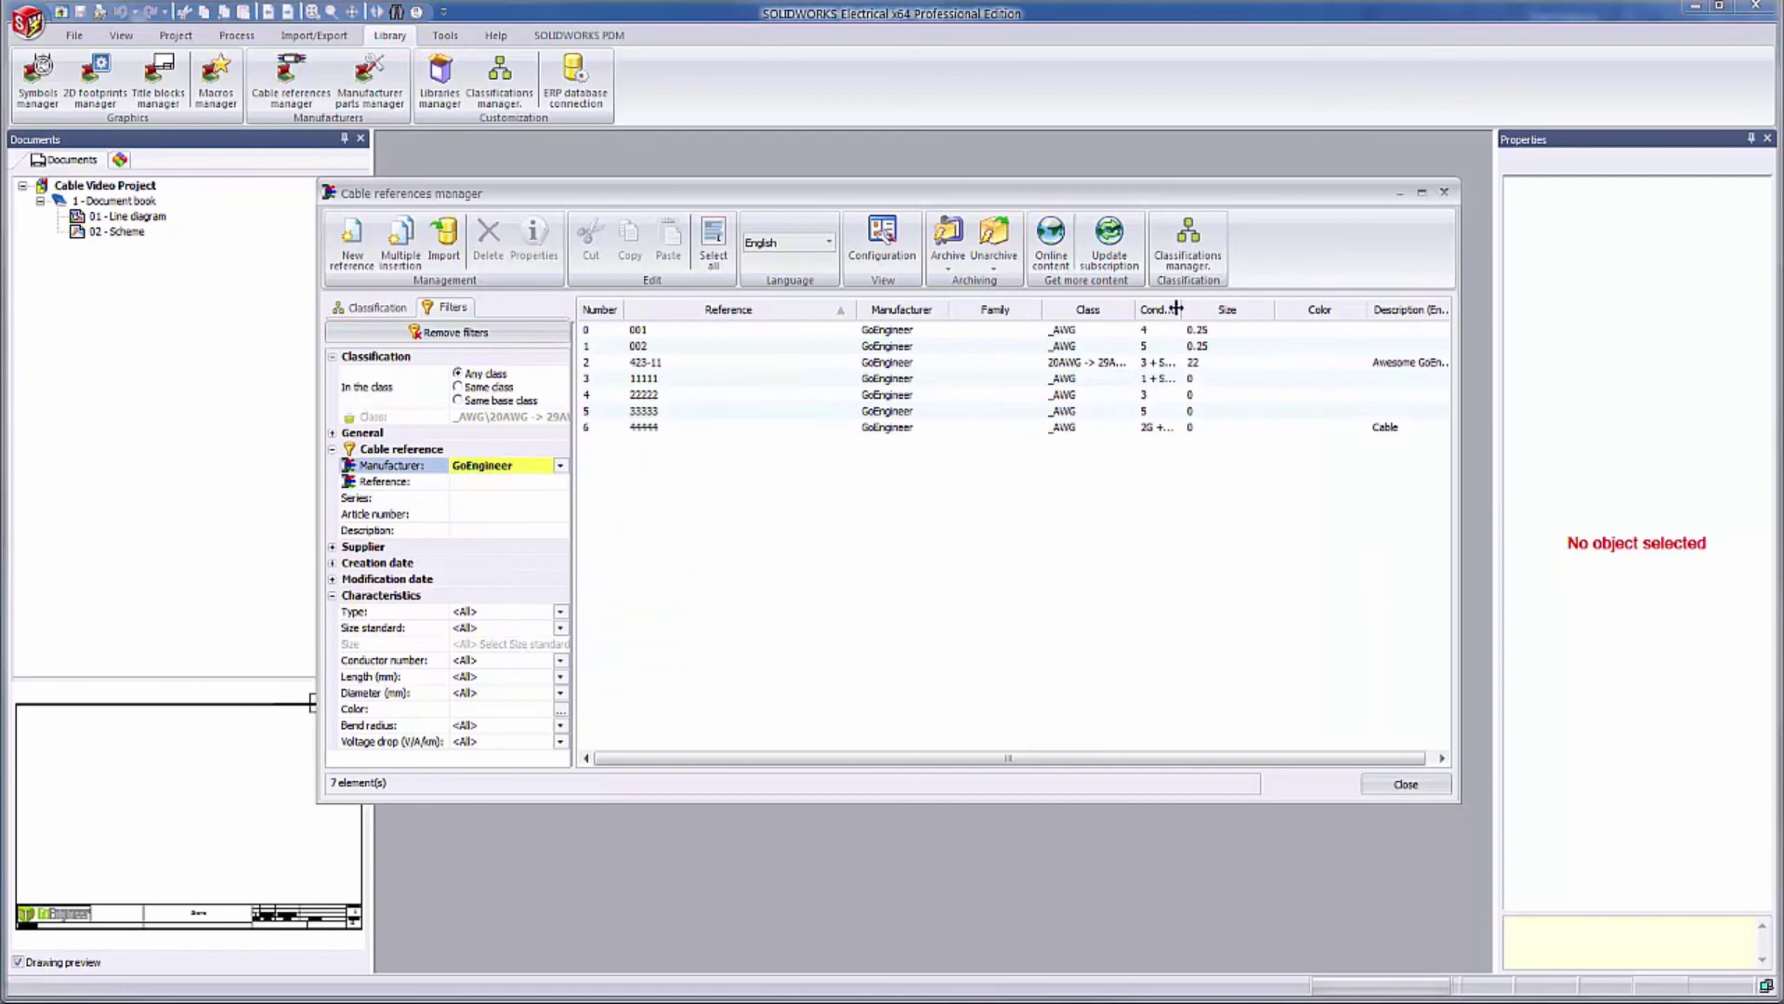
pyautogui.moveTo(1180, 303); pyautogui.dragTo(1236, 301)
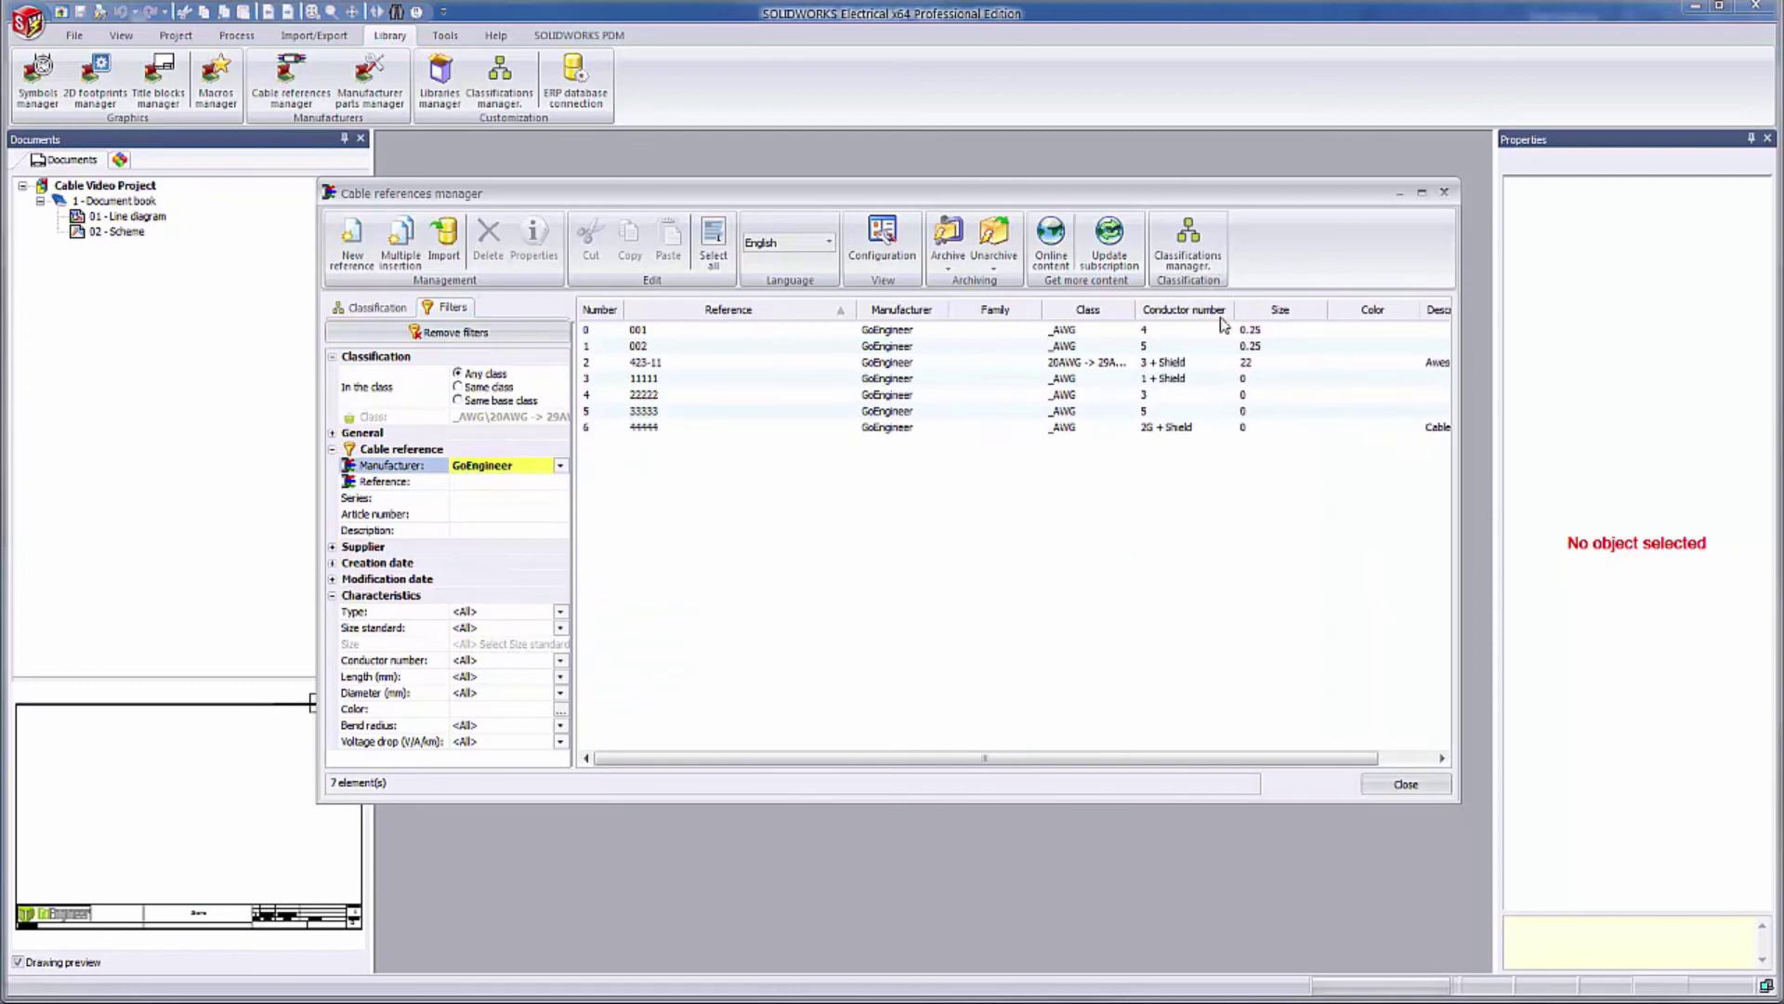
pyautogui.click(1155, 366)
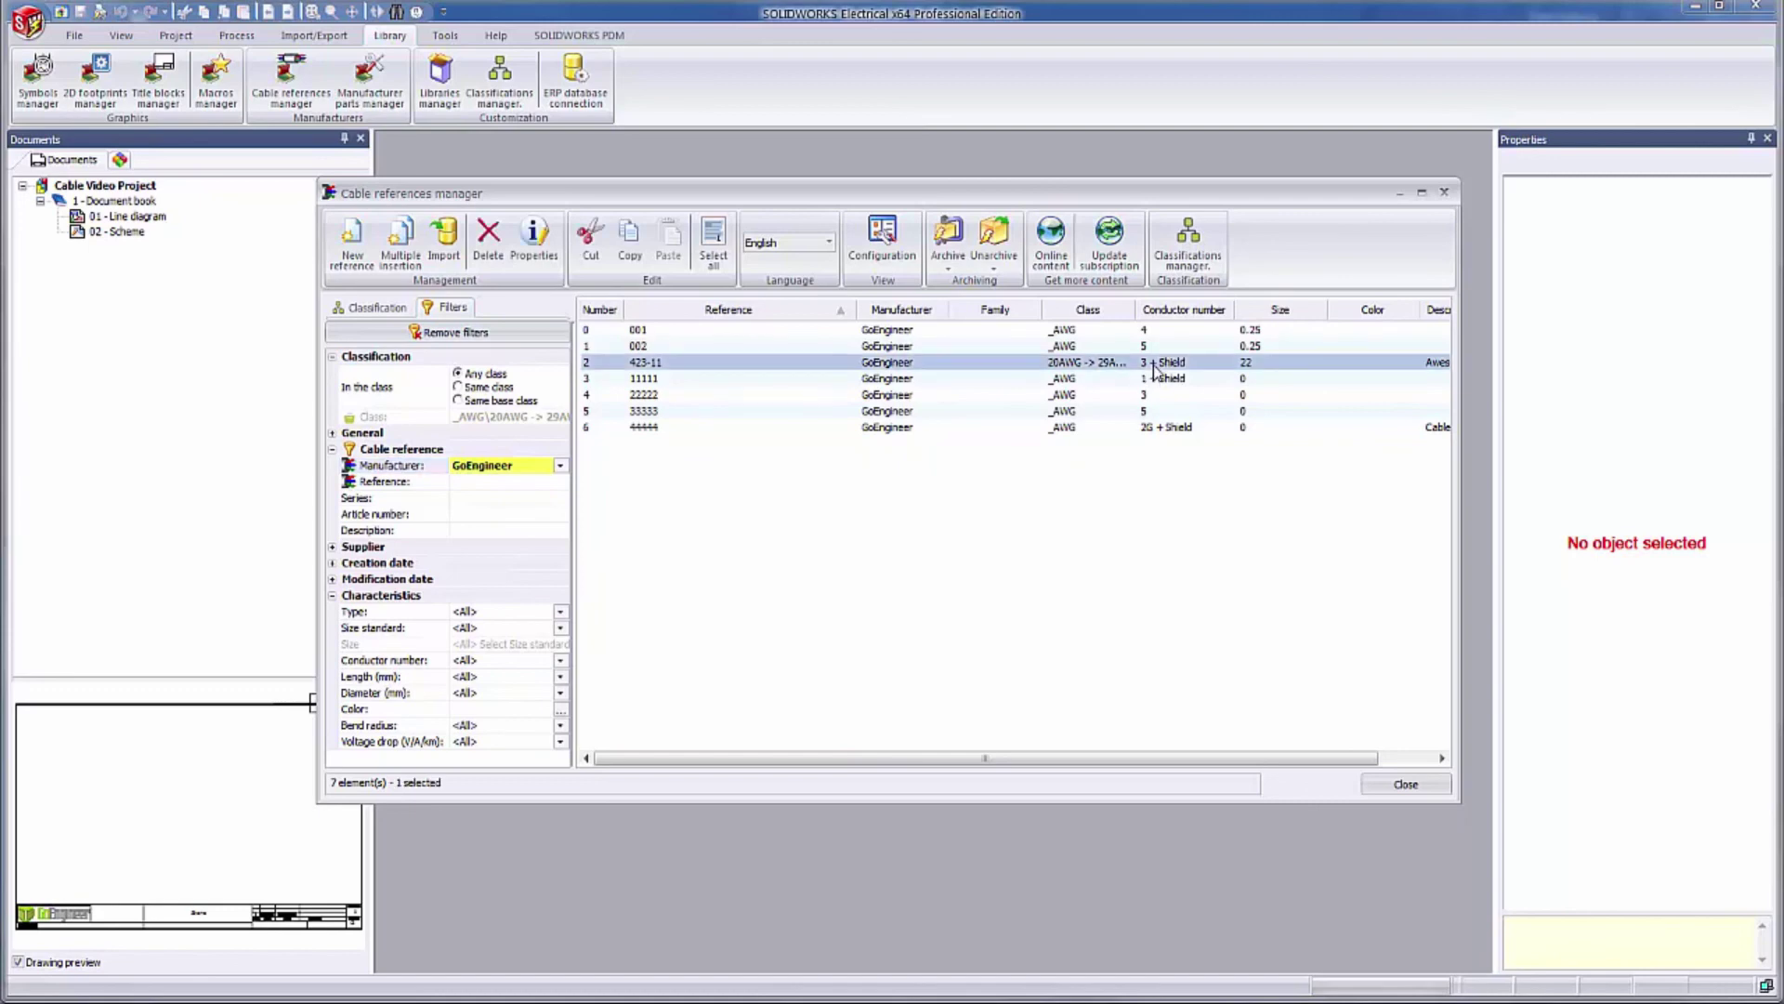